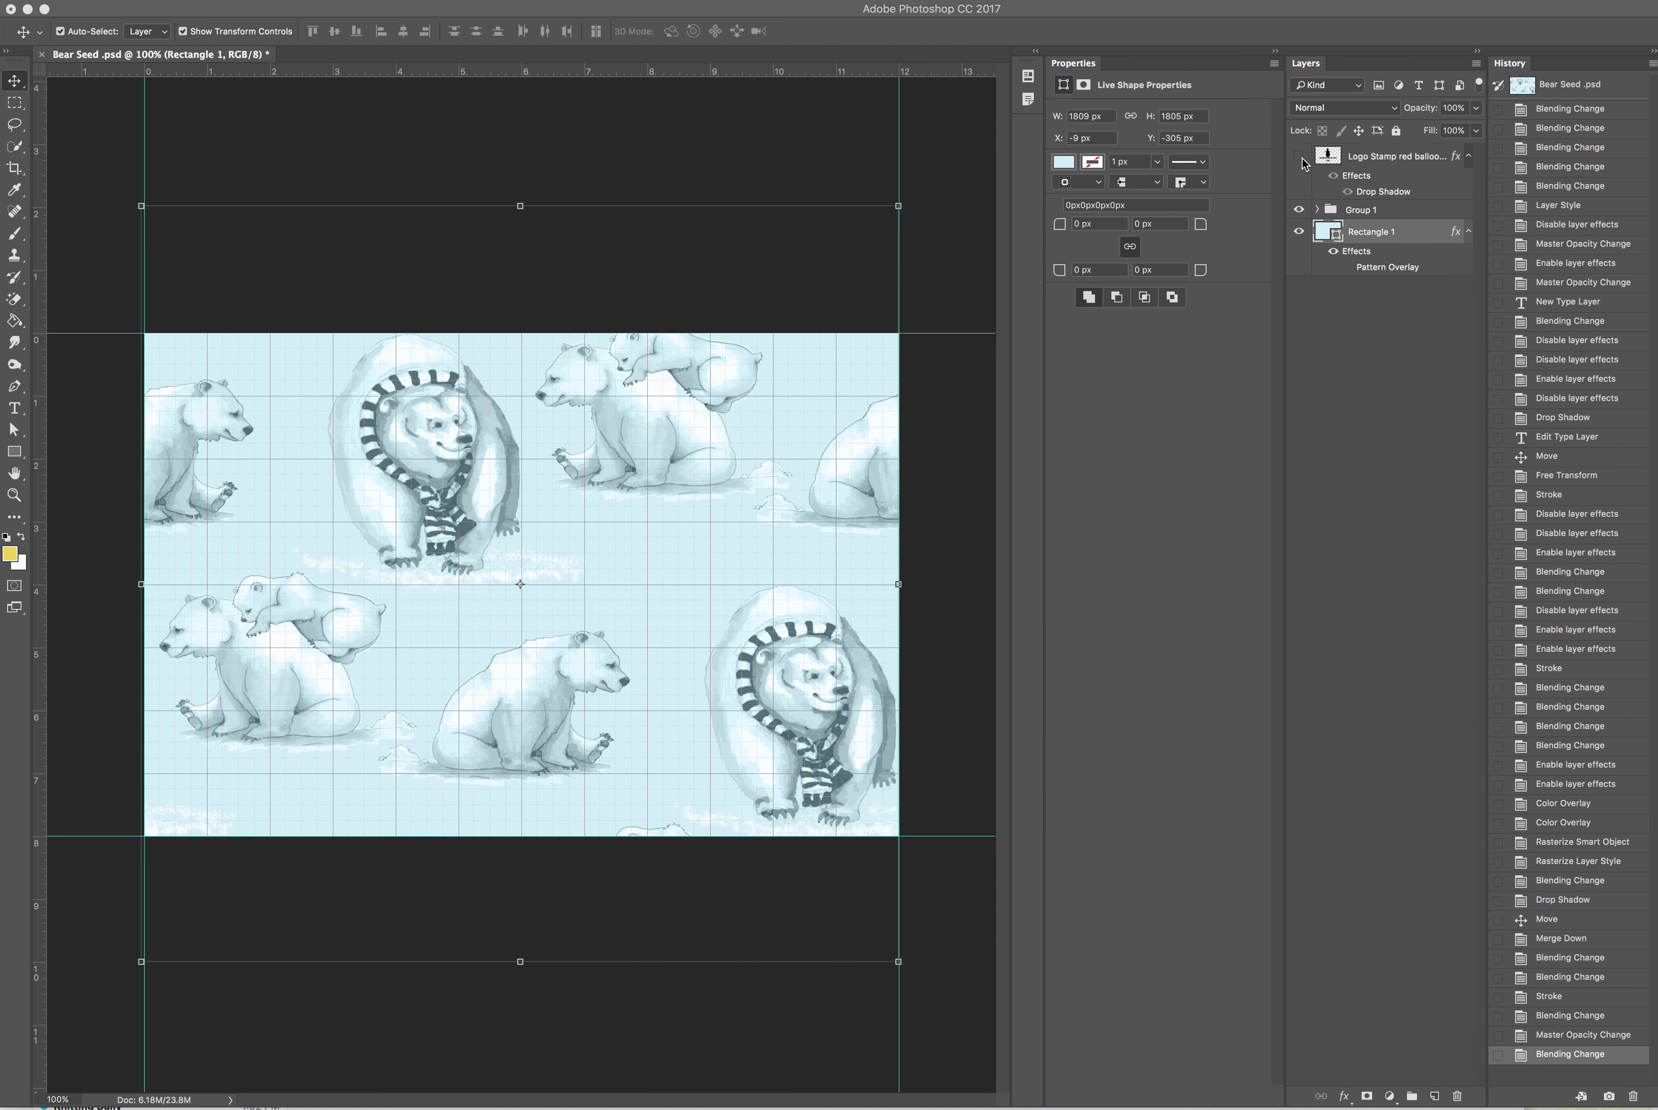
Step: Show the Logo Stamp layer and change its blend mode from Overlay to Normal
{"action": "left_click", "coordinate": [1300, 156]}
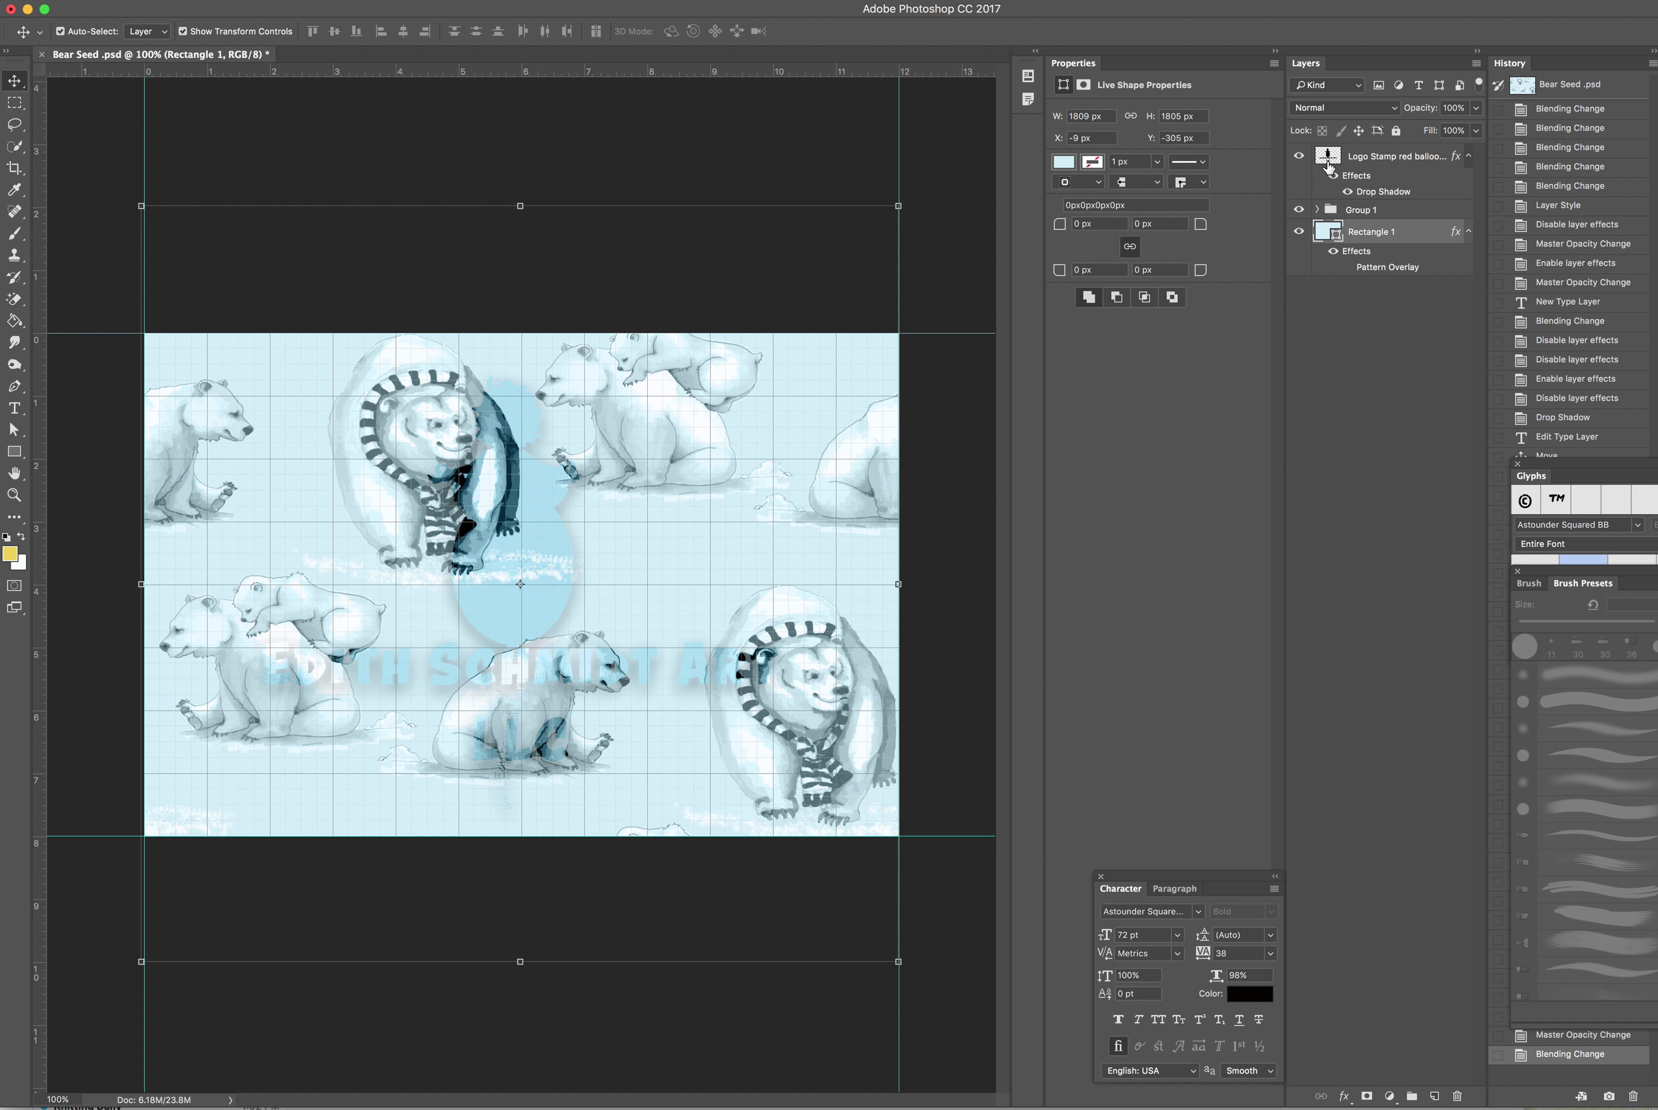
{"action": "left_click", "coordinate": [1374, 161]}
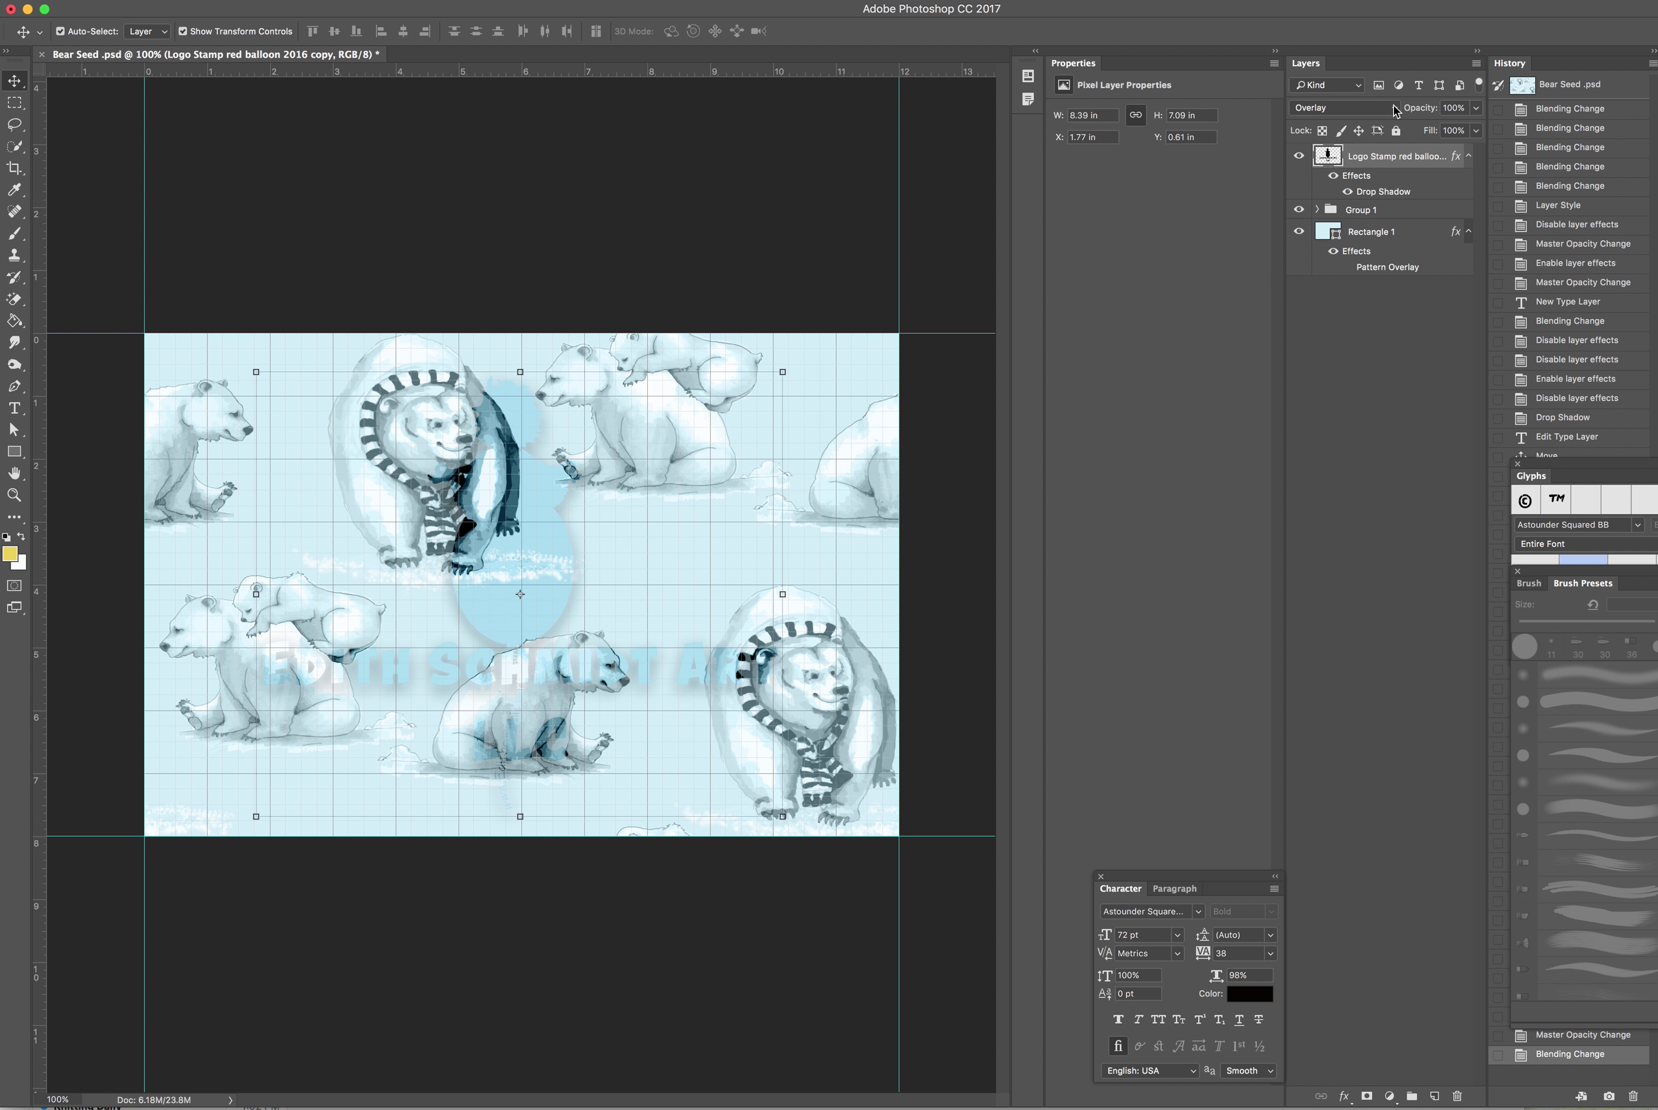
{"action": "left_click", "coordinate": [1394, 113]}
{"action": "scroll", "coordinate": [1342, 96], "scroll_direction": "up", "scroll_amount": 3}
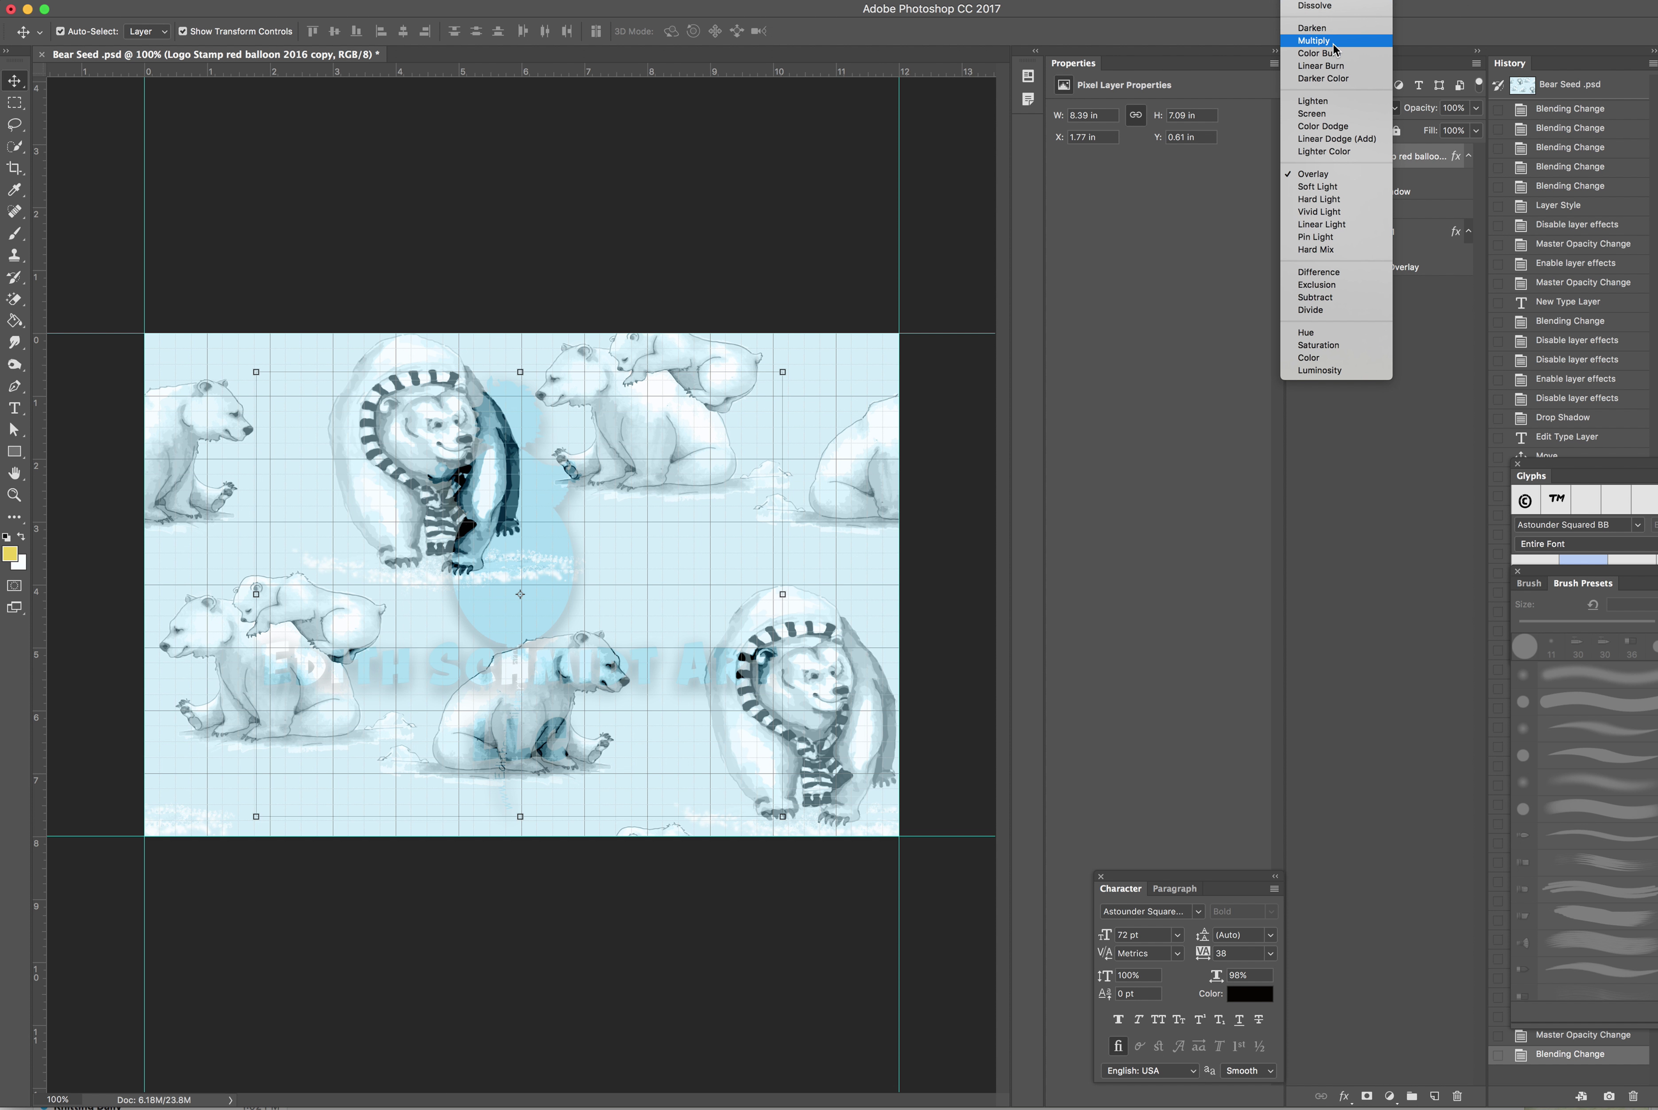
{"action": "left_click", "coordinate": [1318, 4]}
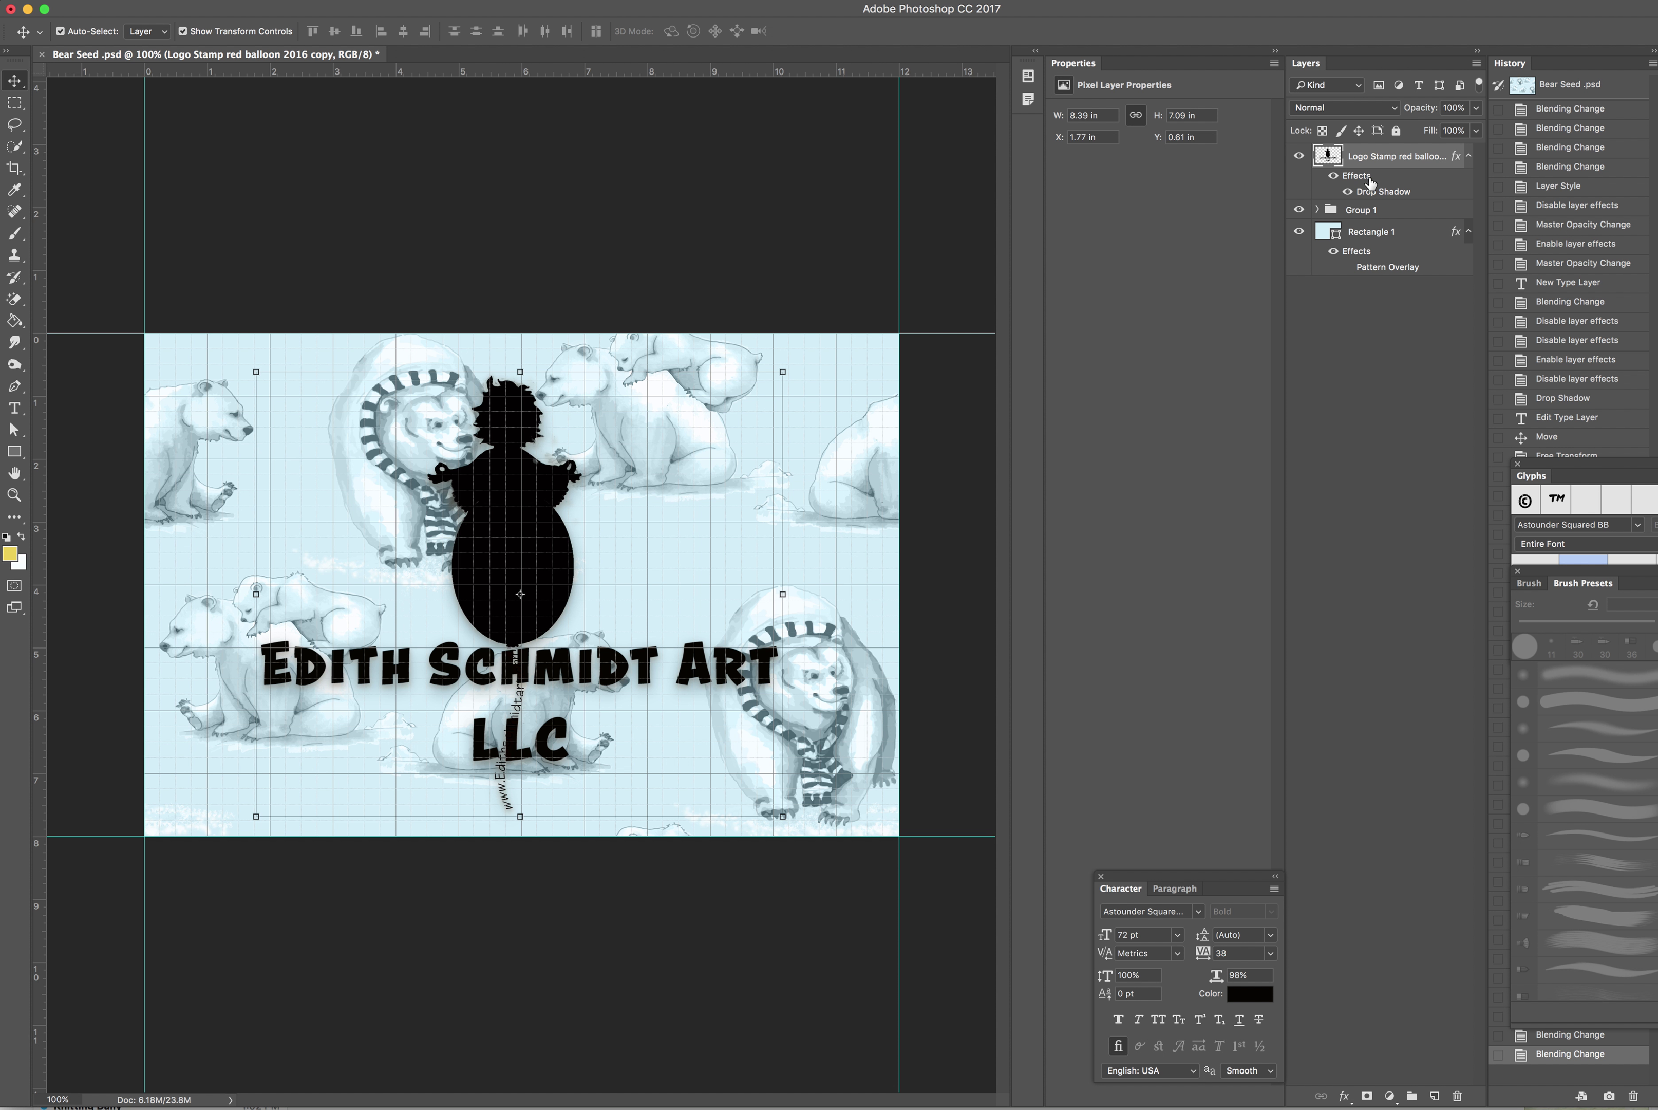
{"action": "double_click", "coordinate": [1449, 179]}
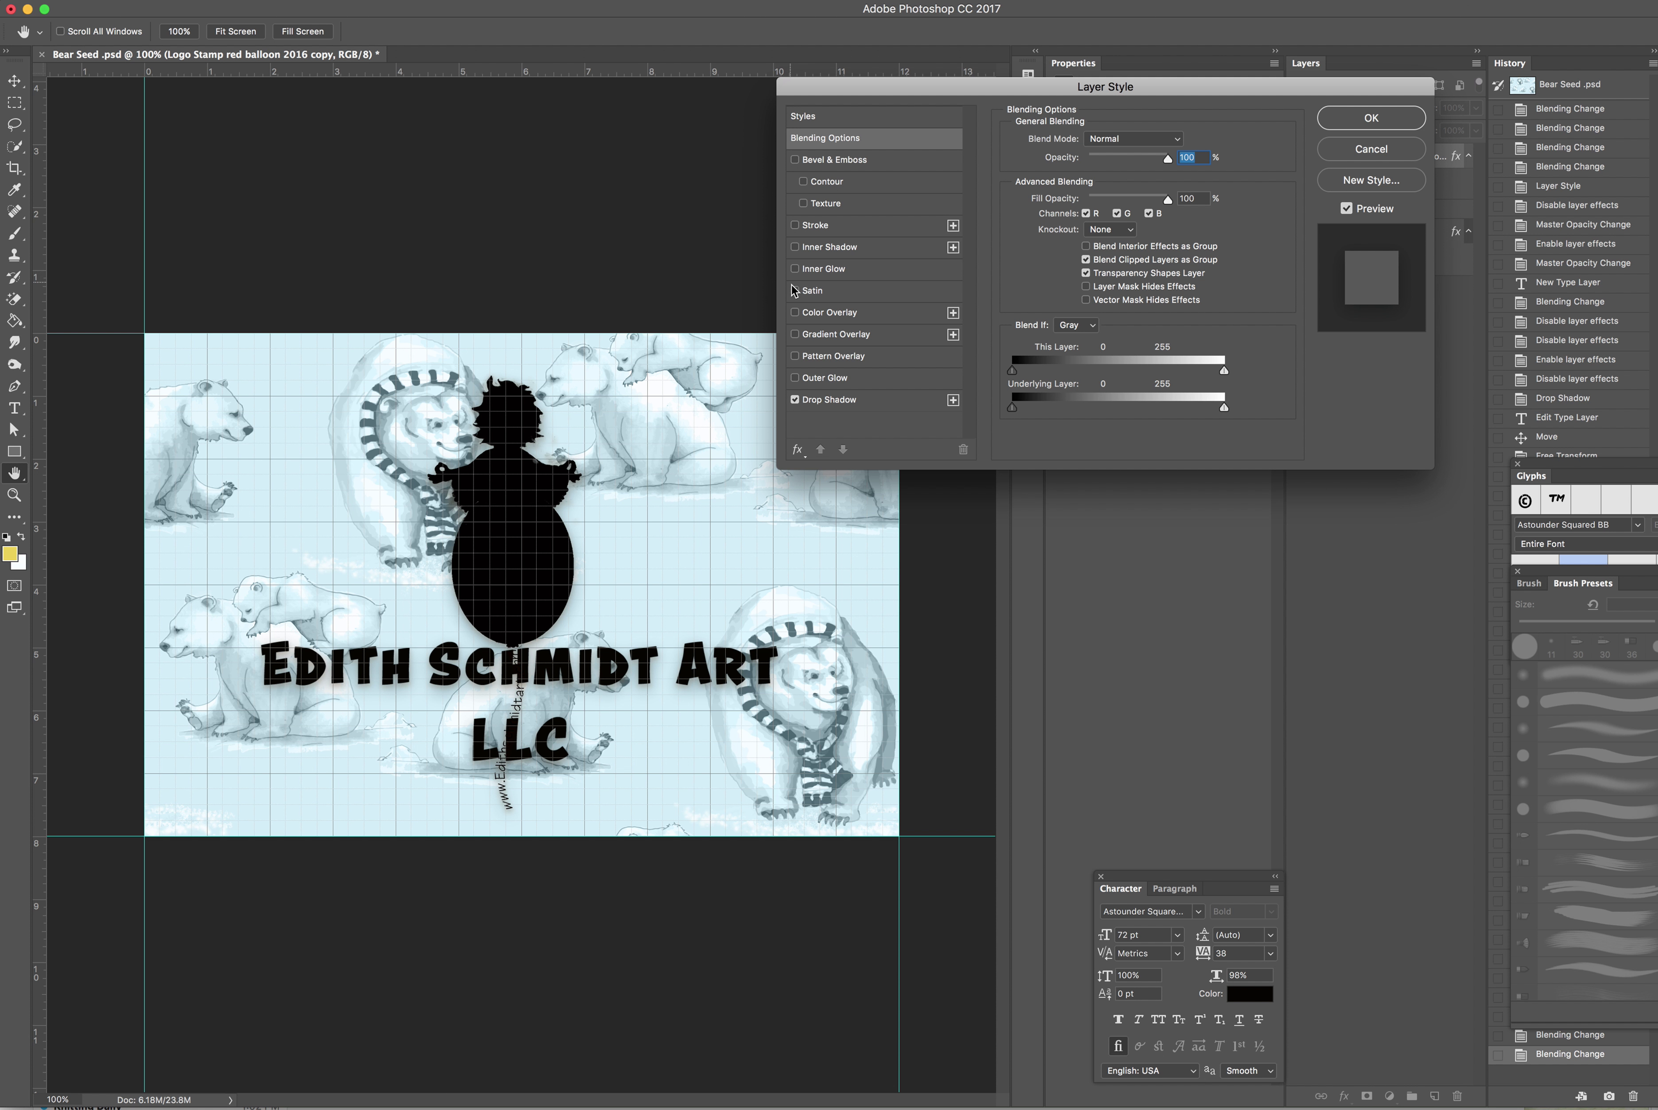
{"action": "left_click", "coordinate": [795, 312]}
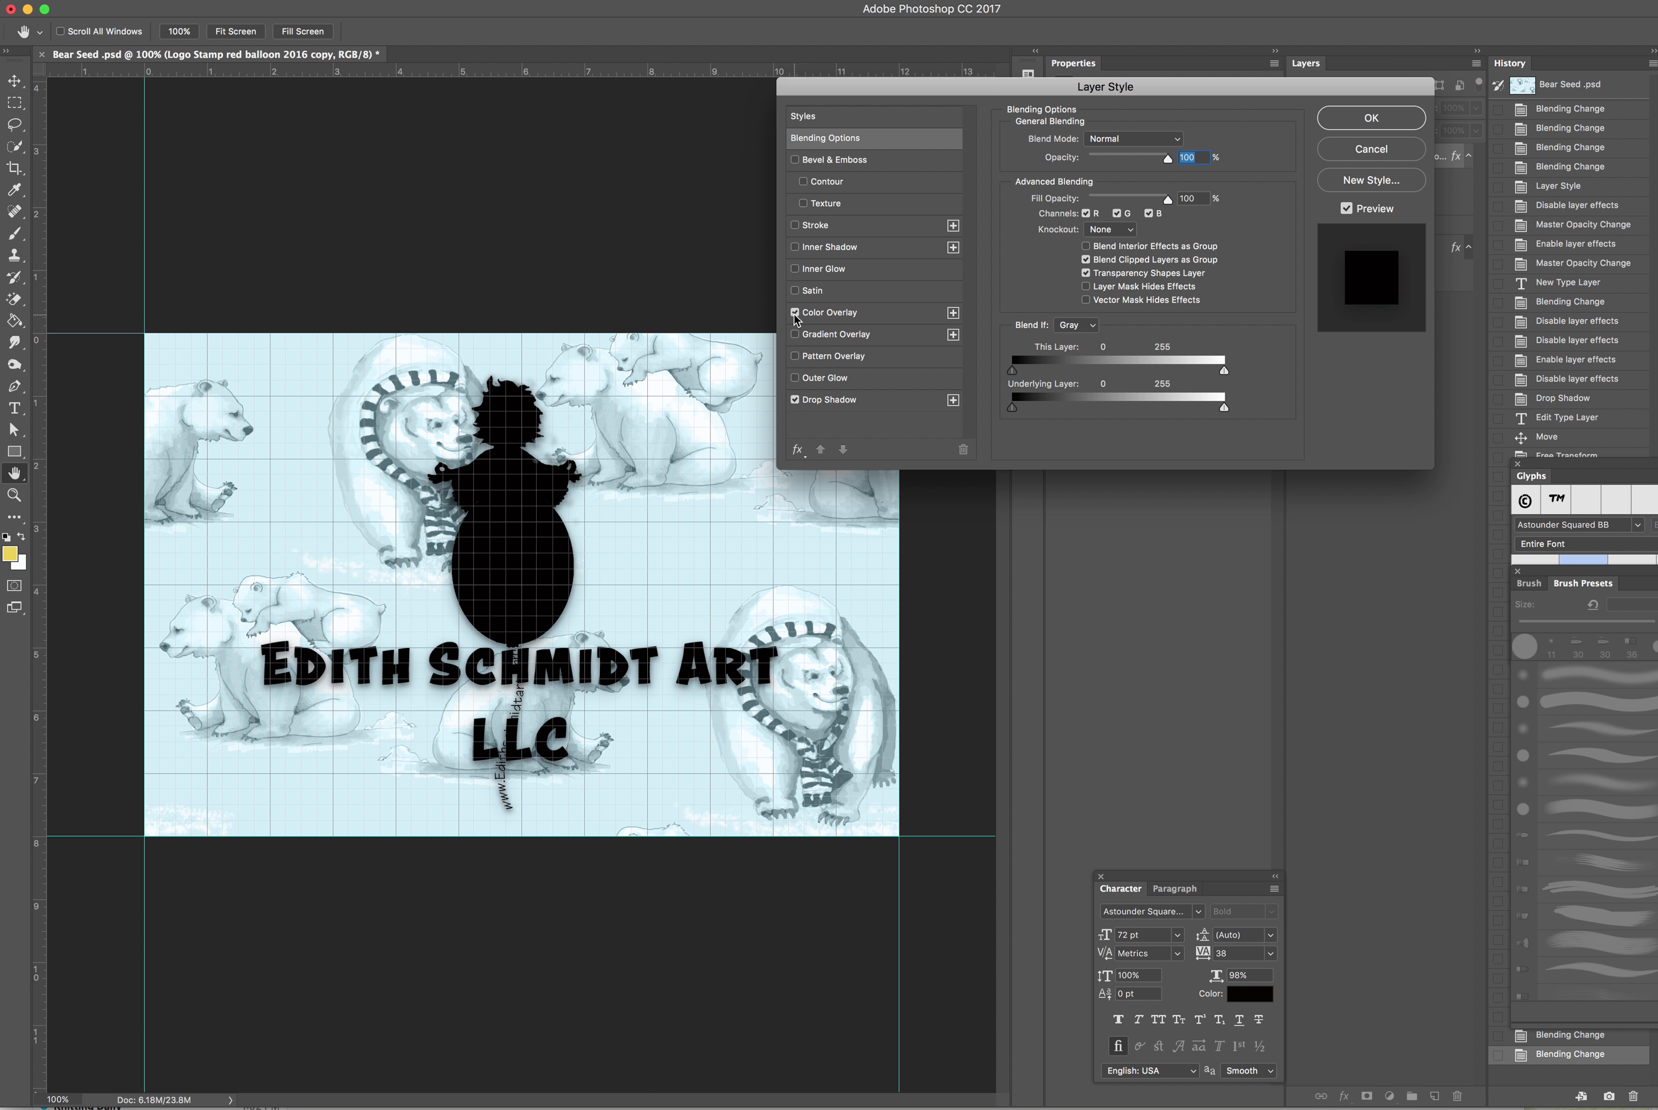
{"action": "left_click", "coordinate": [827, 314]}
{"action": "left_click", "coordinate": [1181, 144]}
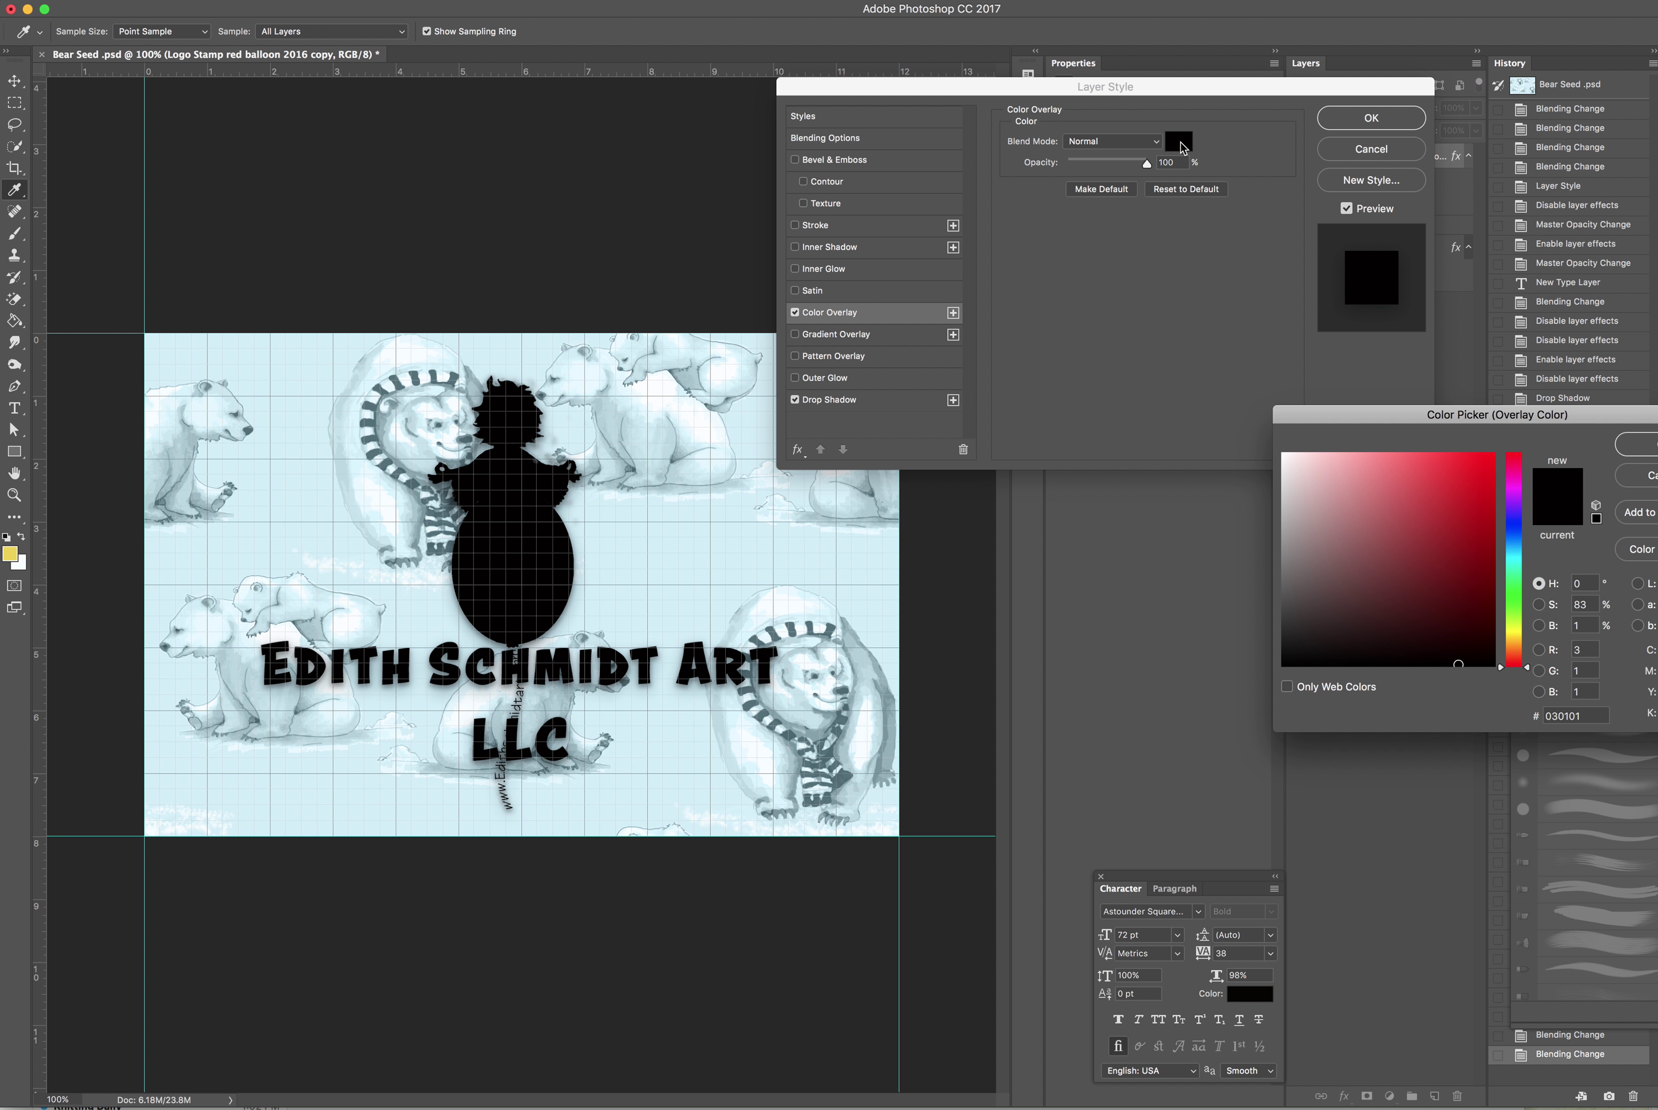
{"action": "left_click", "coordinate": [1476, 482]}
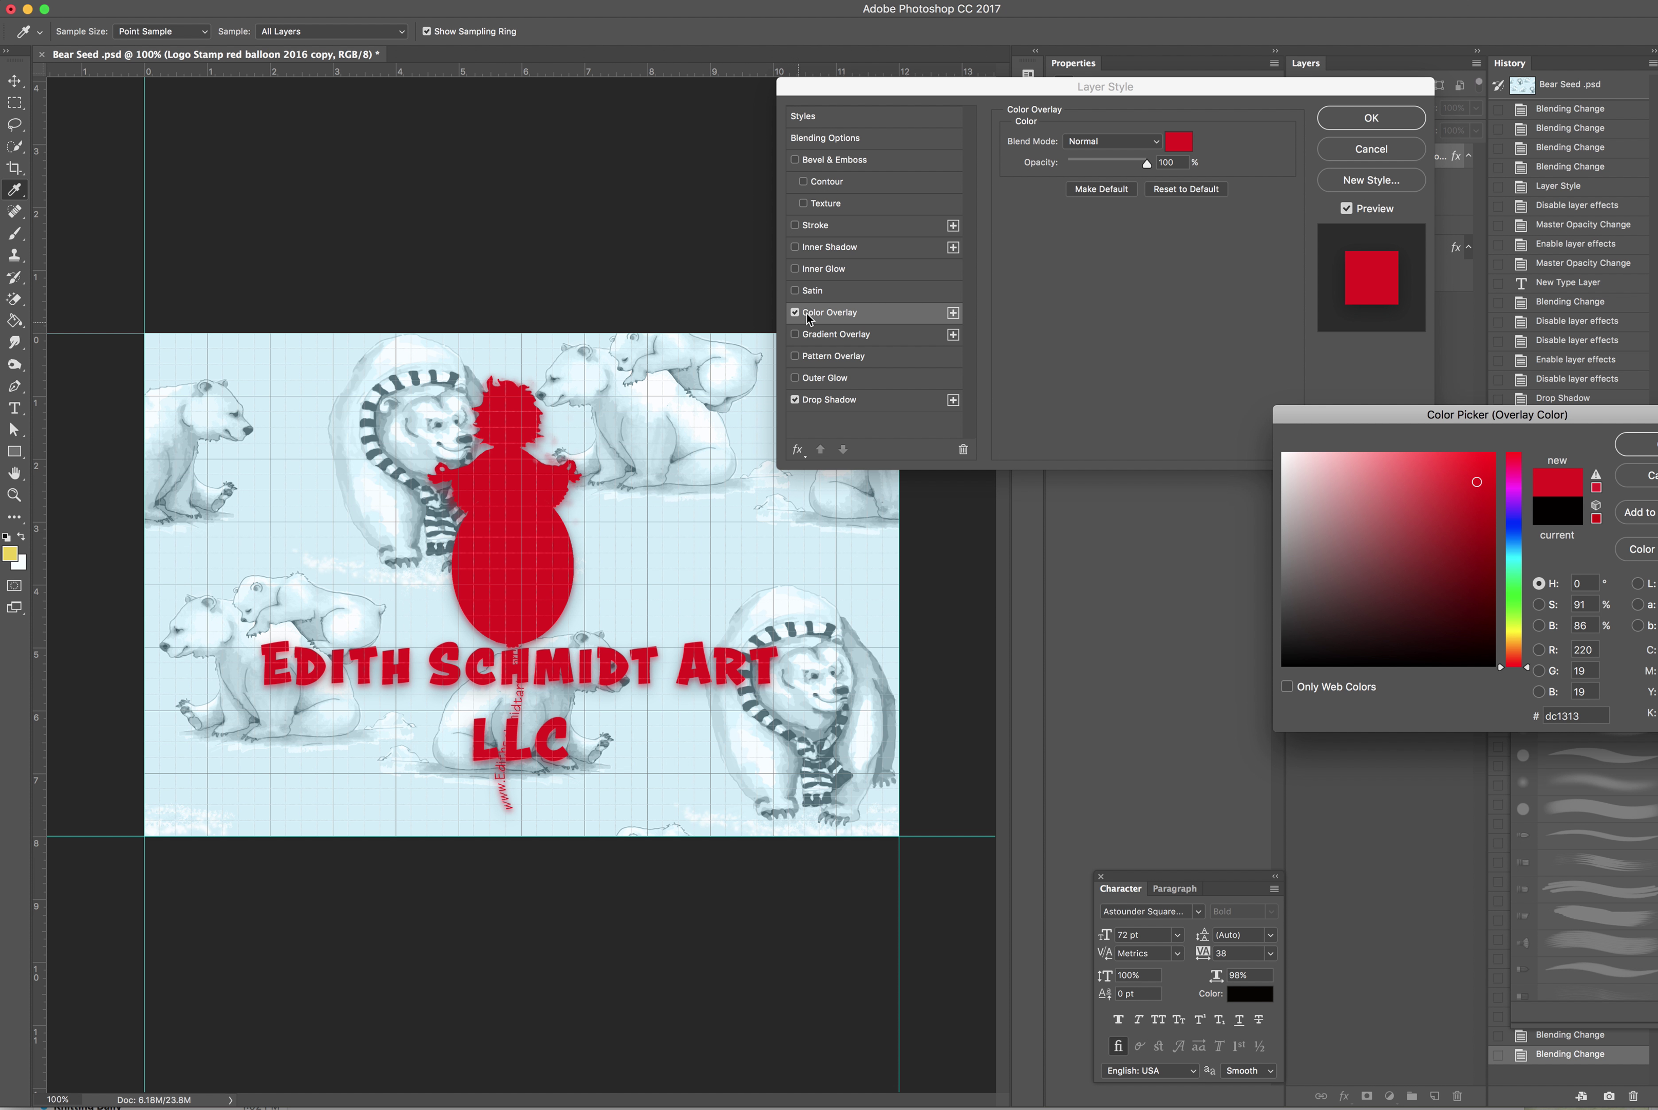
{"action": "left_click", "coordinate": [1641, 444]}
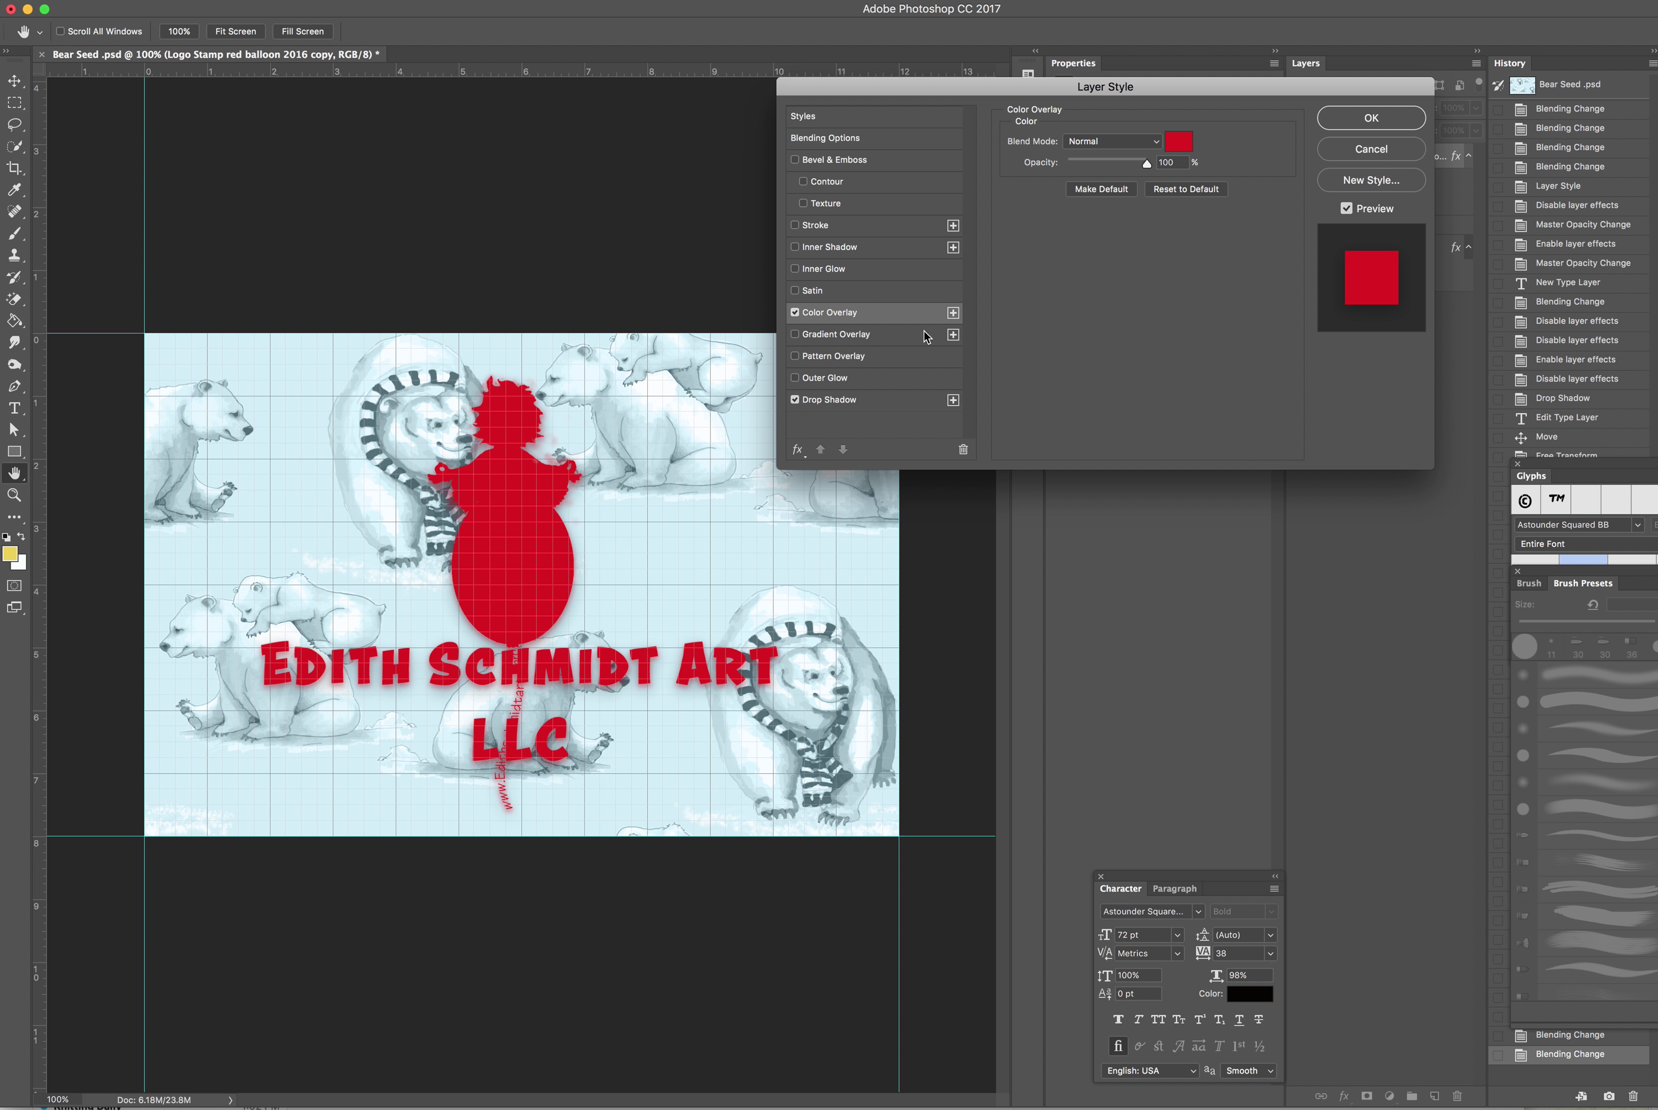
{"action": "left_click", "coordinate": [795, 313]}
Step: Apply the layer style, then browse the Image and Layer menus without choosing a command
{"action": "left_click", "coordinate": [1369, 120]}
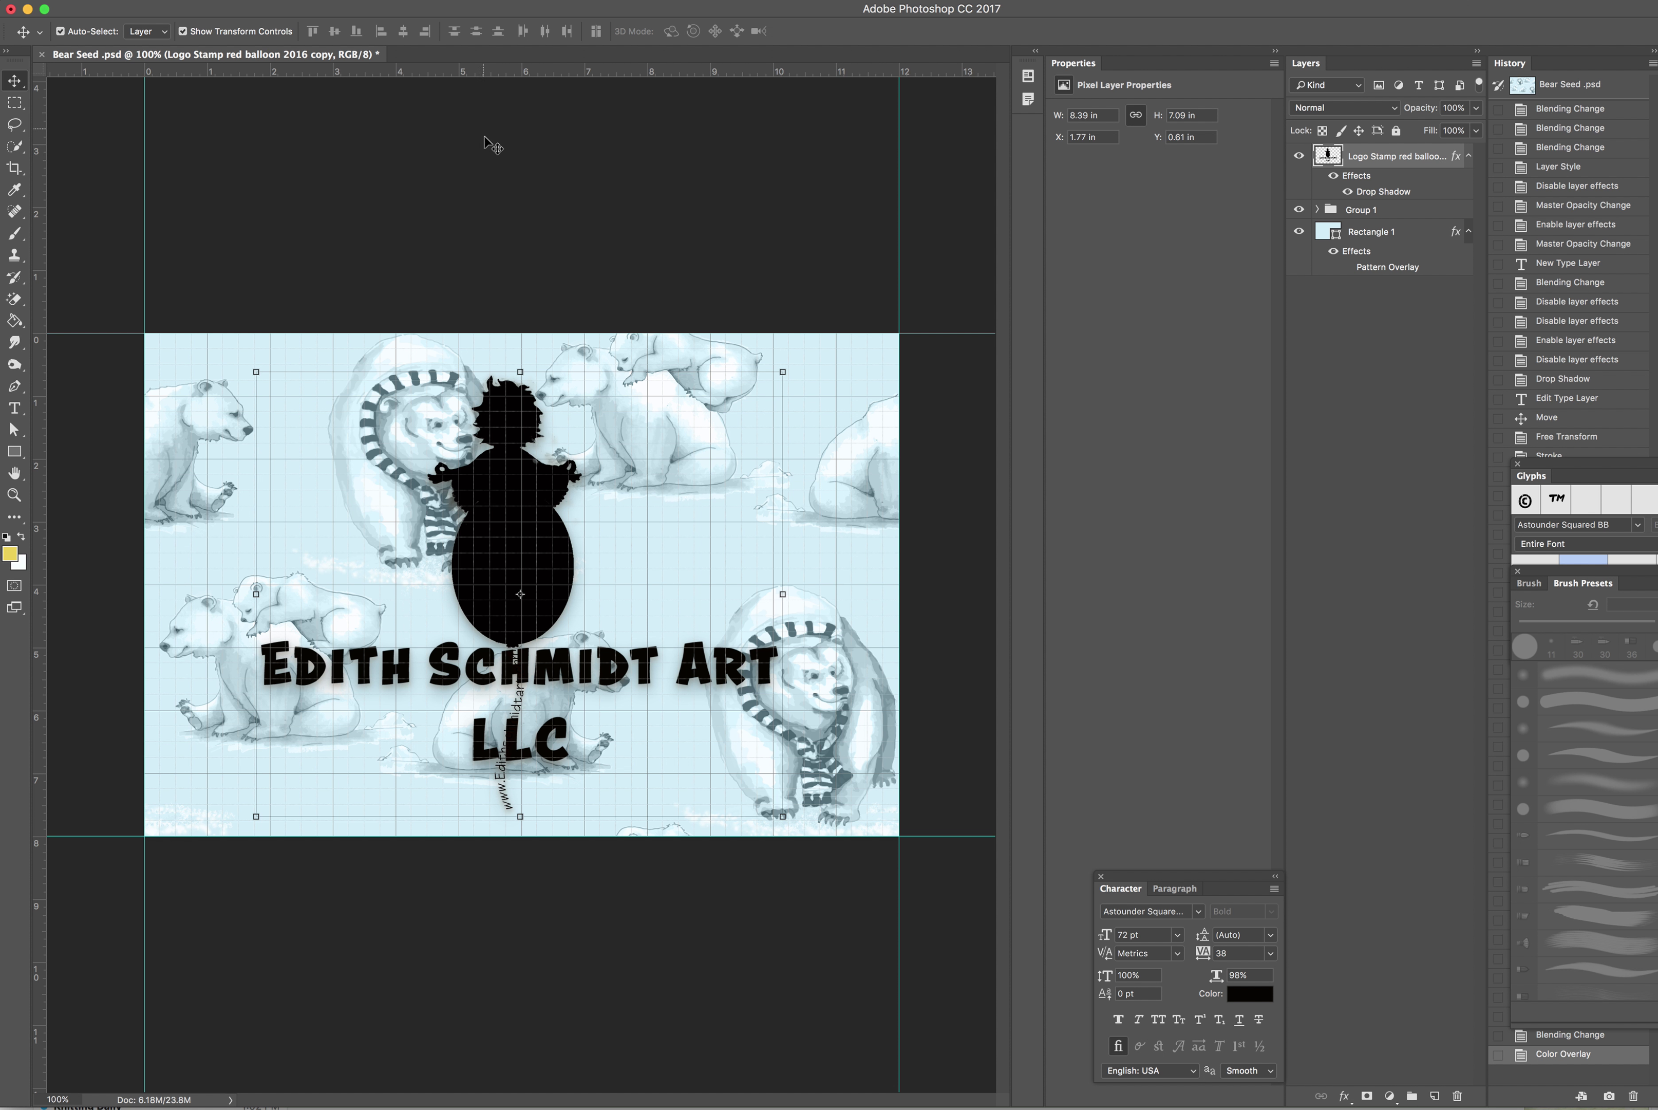
{"action": "left_click", "coordinate": [41, 0]}
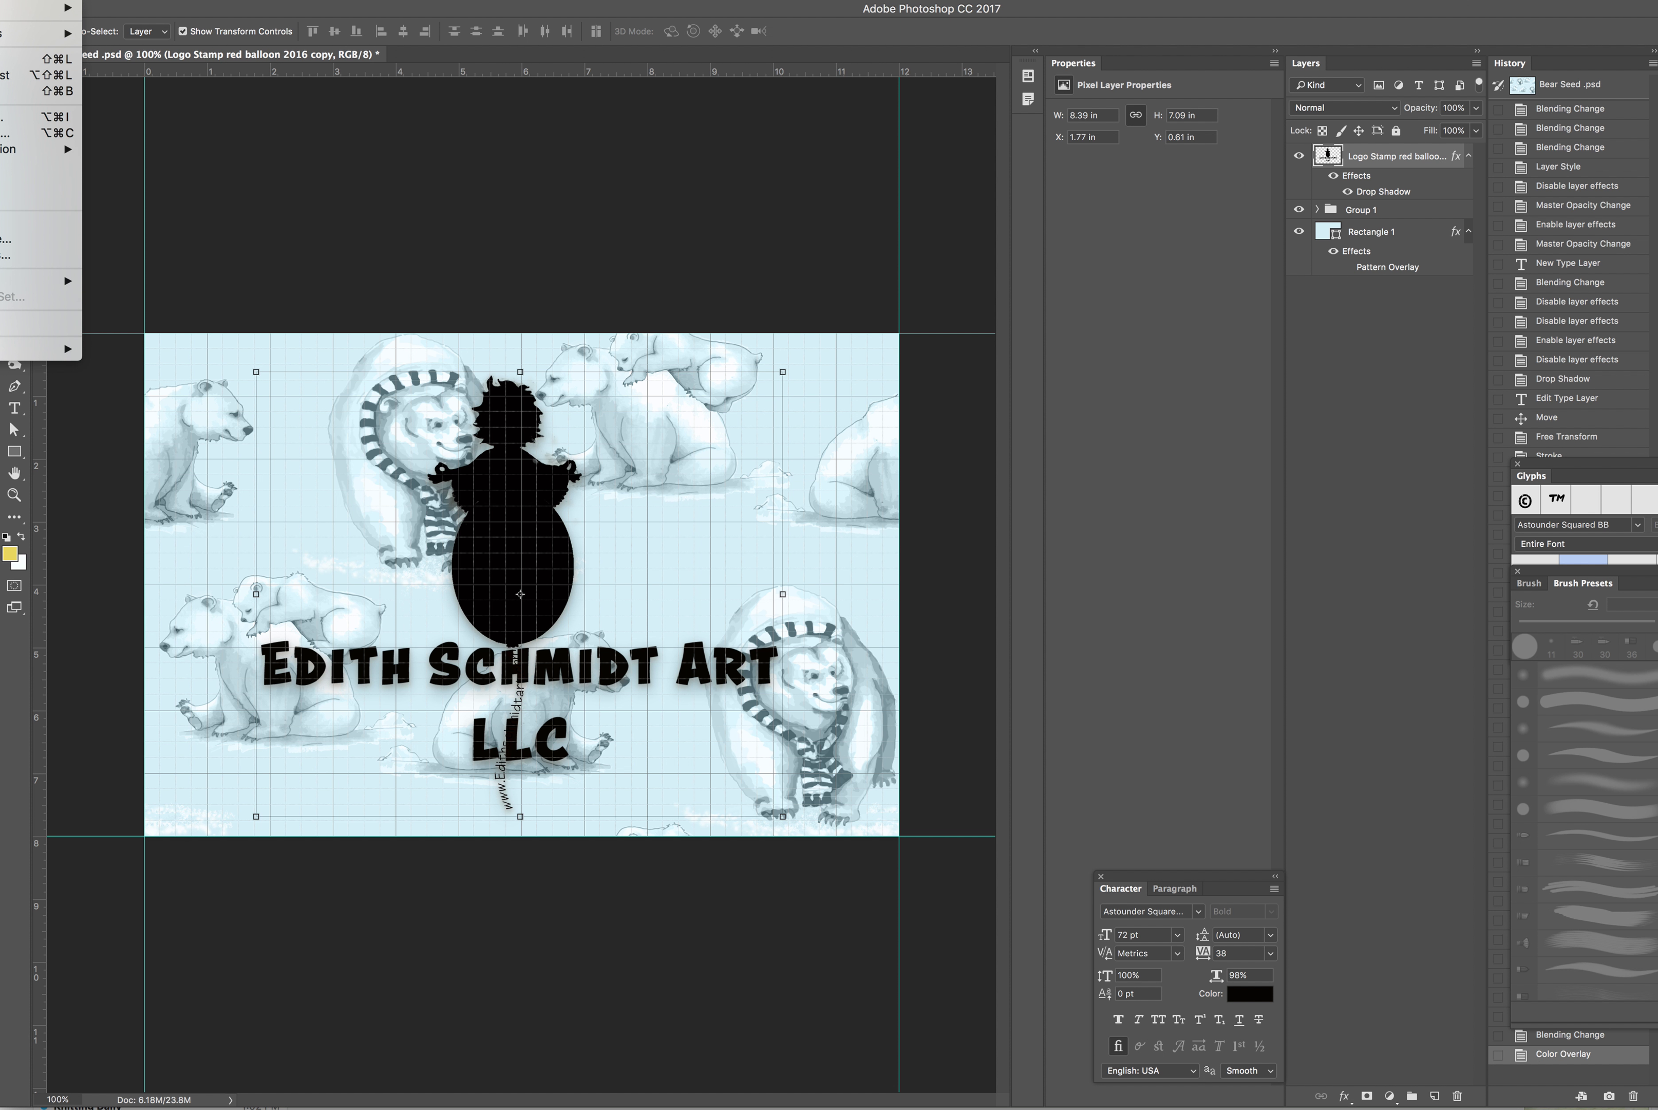
{"action": "key", "text": "Right"}
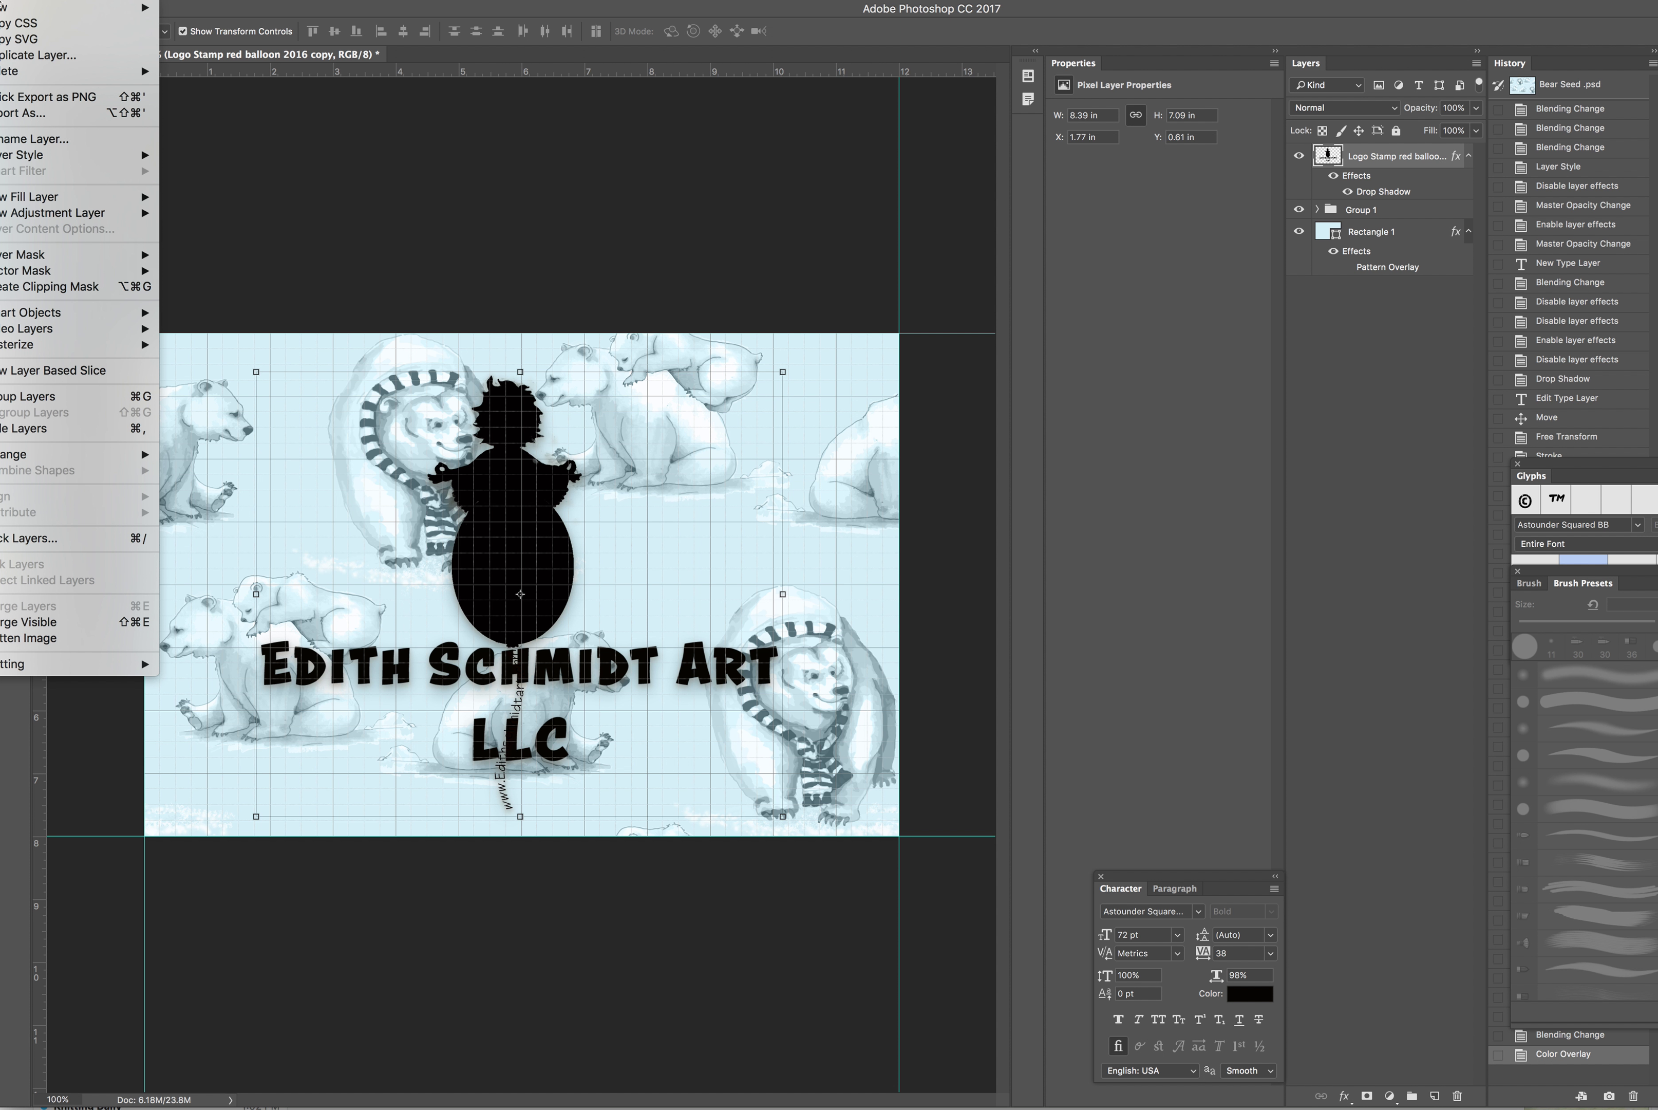
{"action": "mouse_move", "coordinate": [57, 348]}
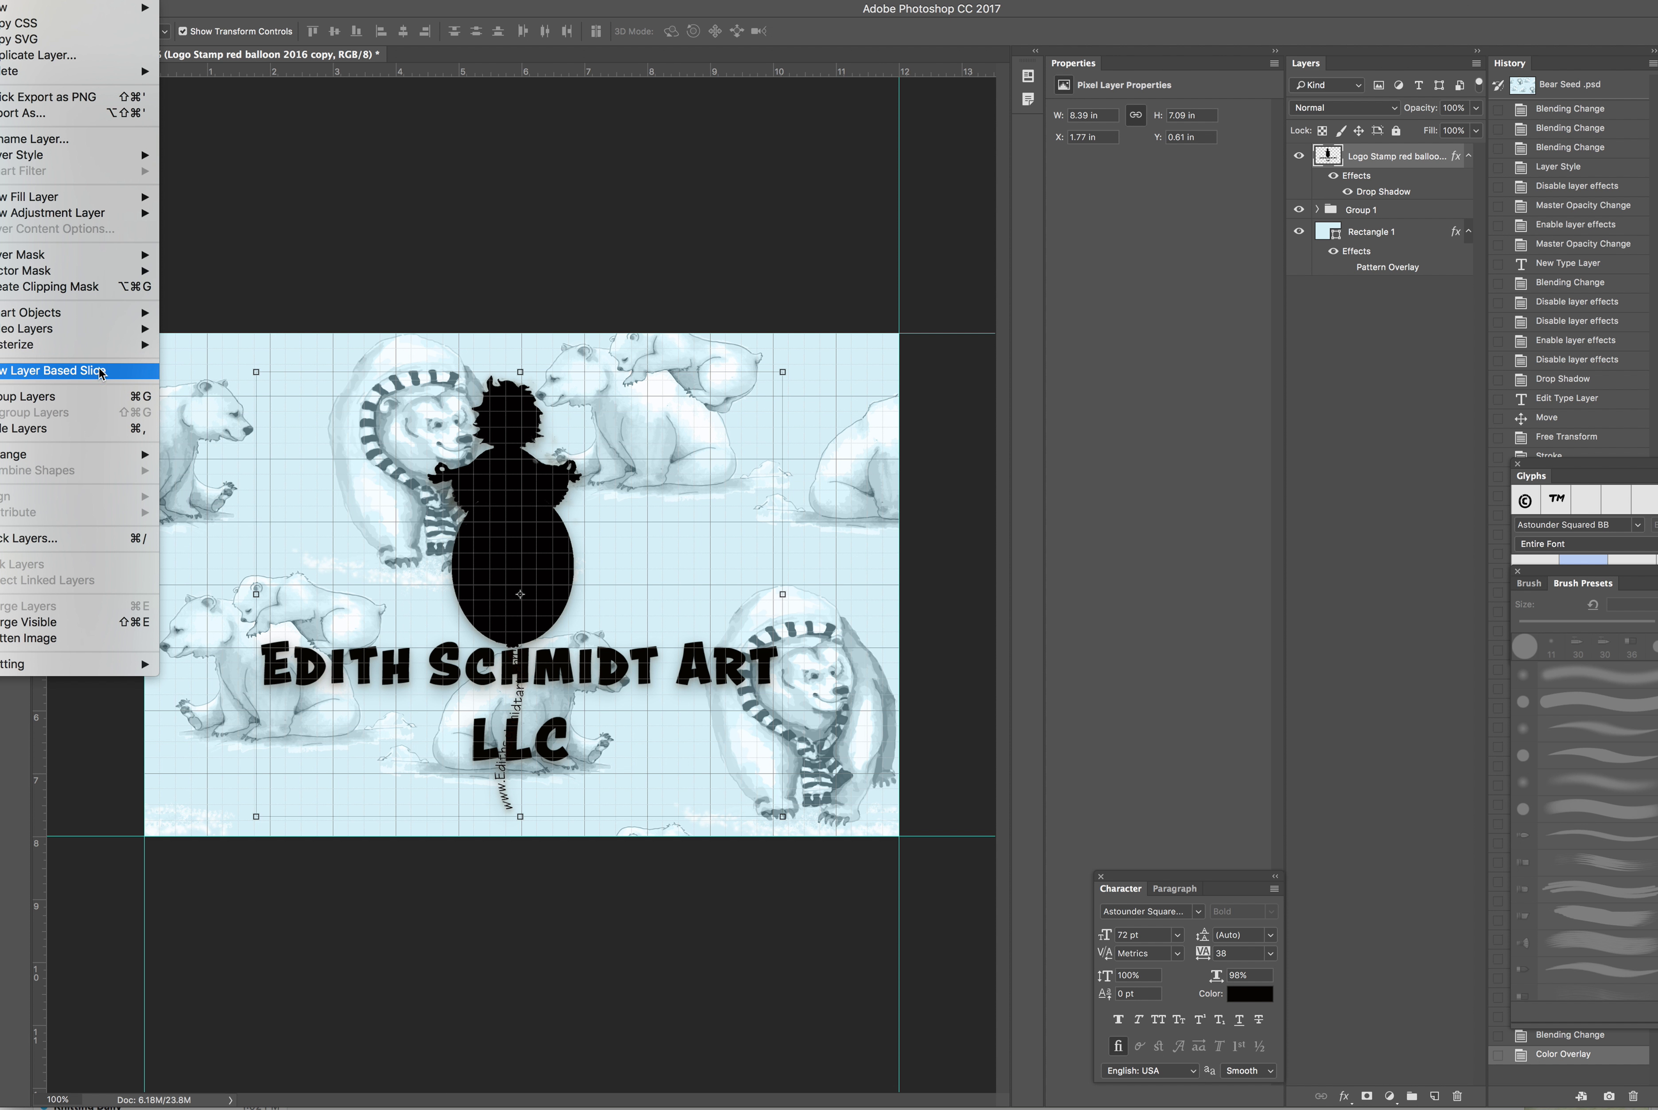
{"action": "left_click", "coordinate": [1234, 244]}
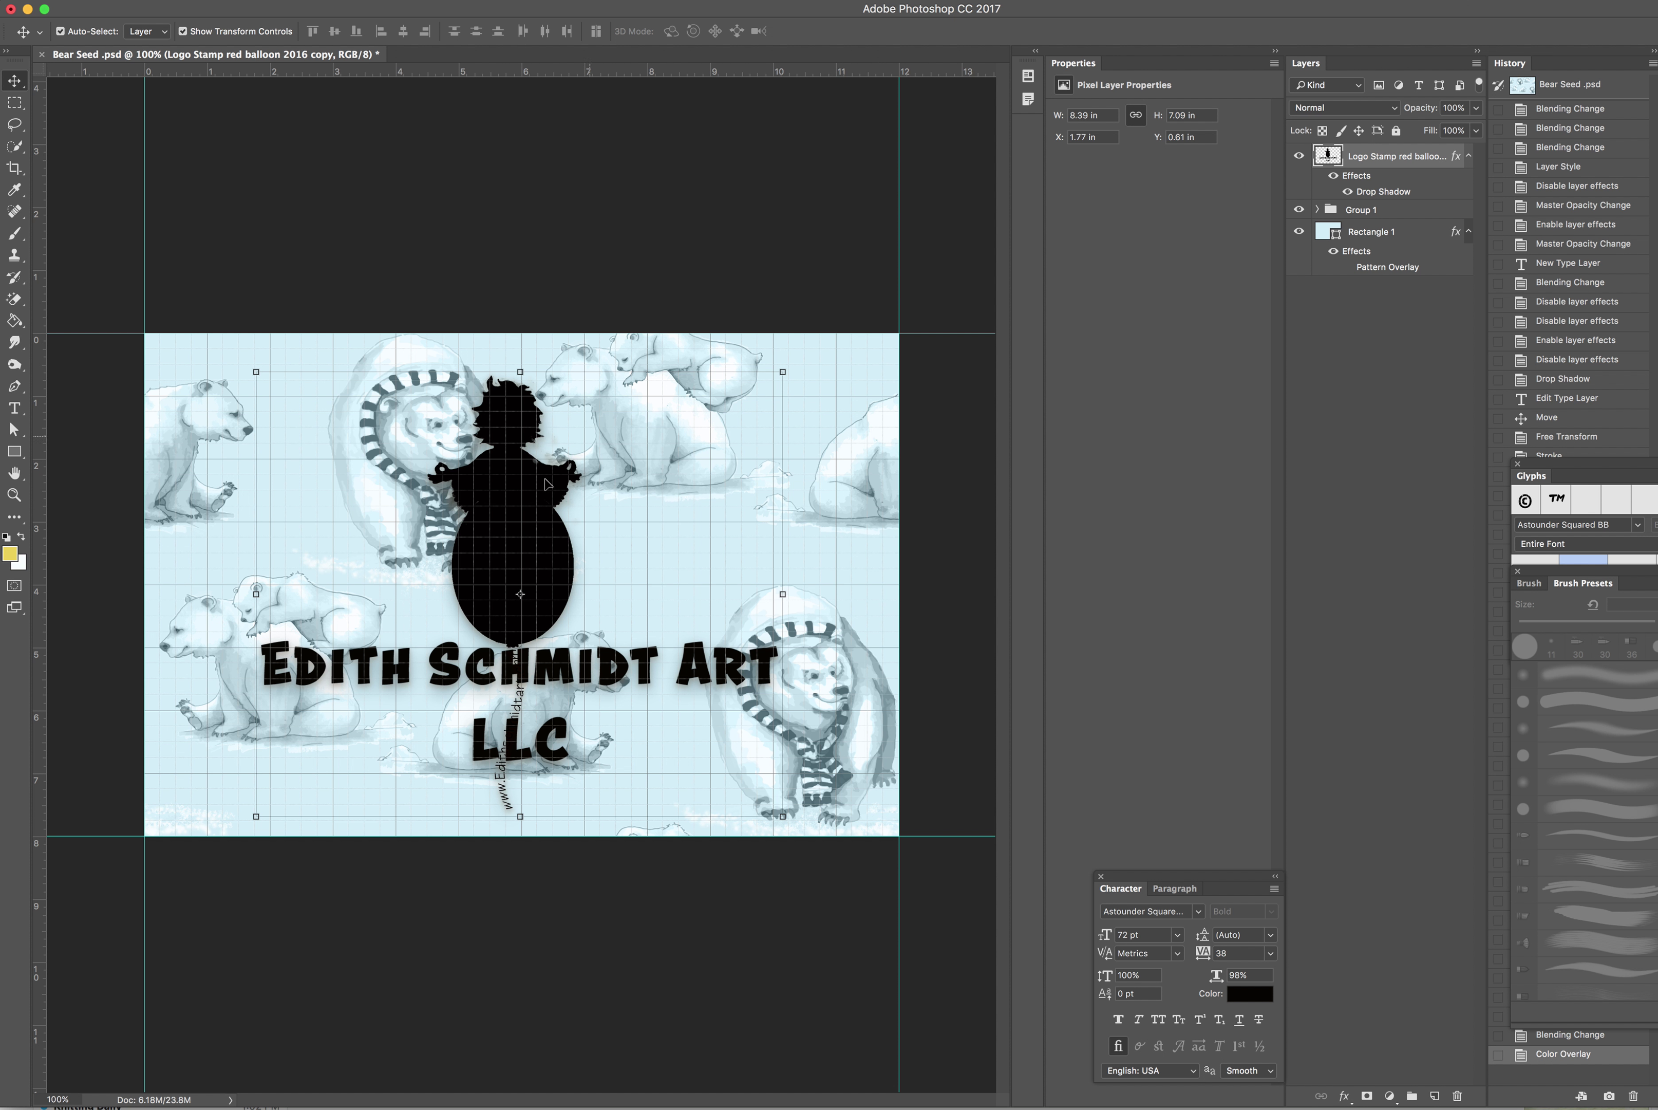
Step: Switch the logo layer's blend mode to Overlay
{"action": "left_click", "coordinate": [1395, 111]}
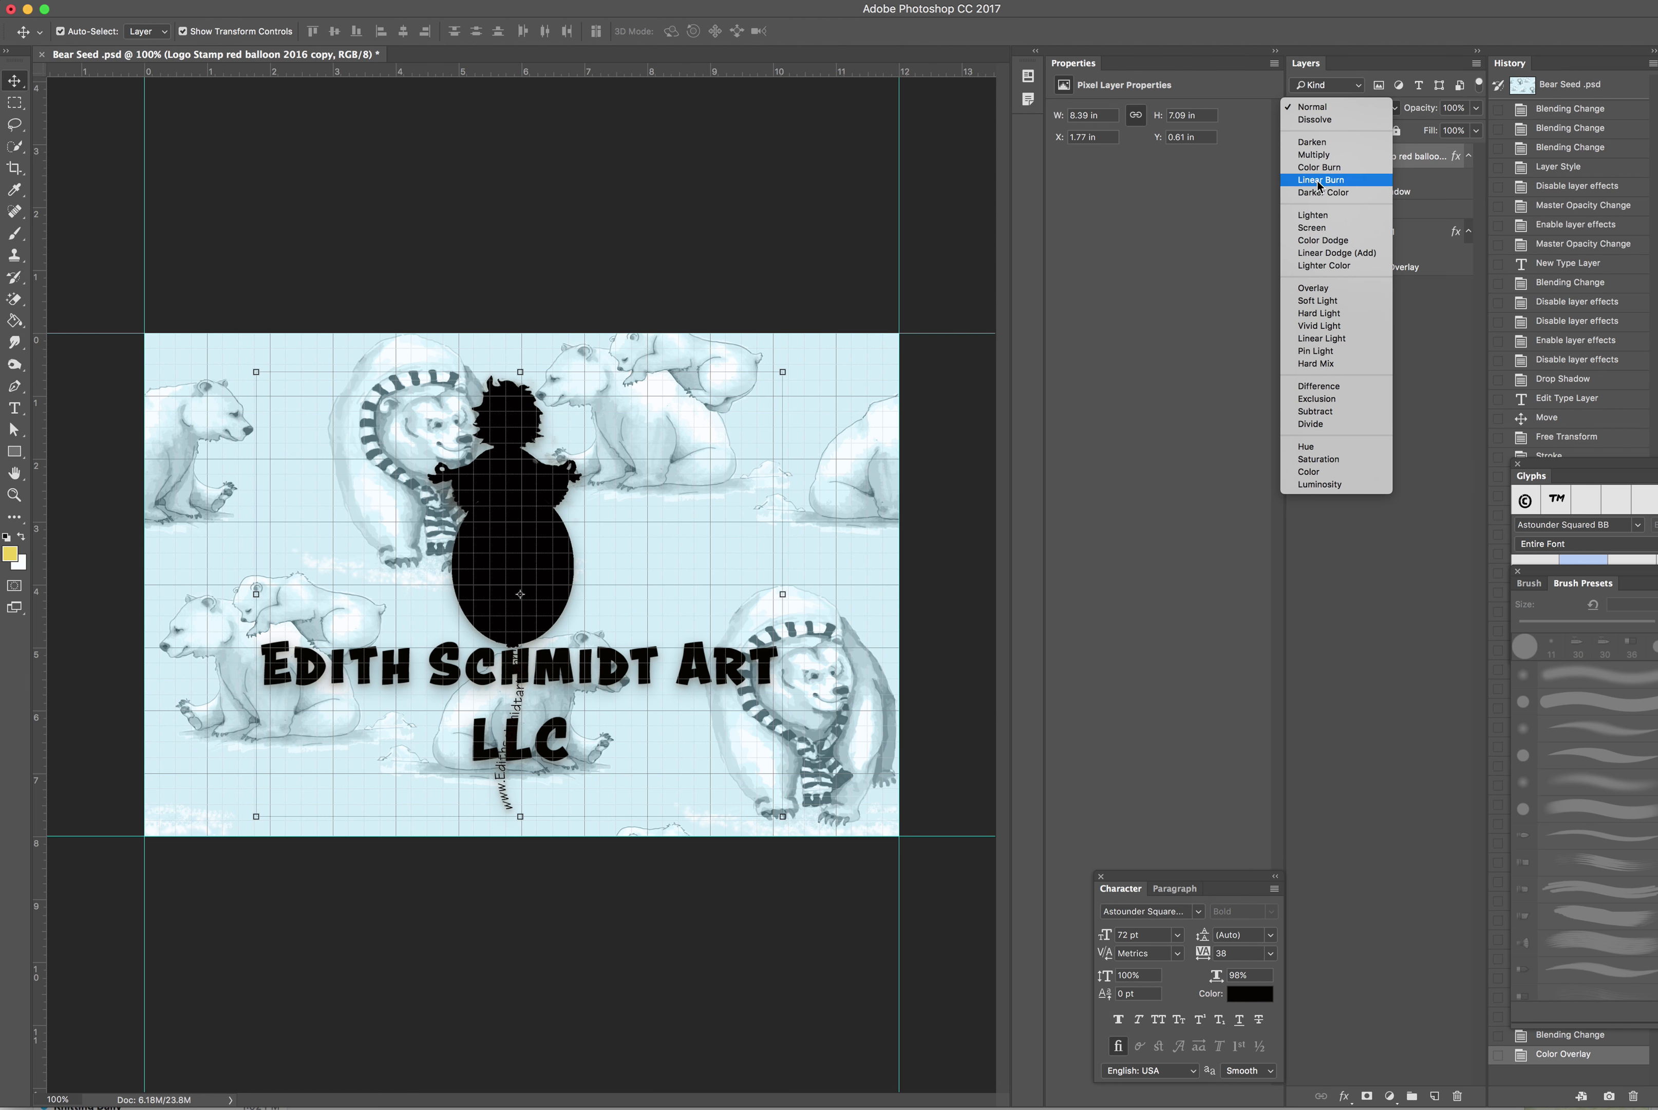
{"action": "left_click", "coordinate": [1338, 289]}
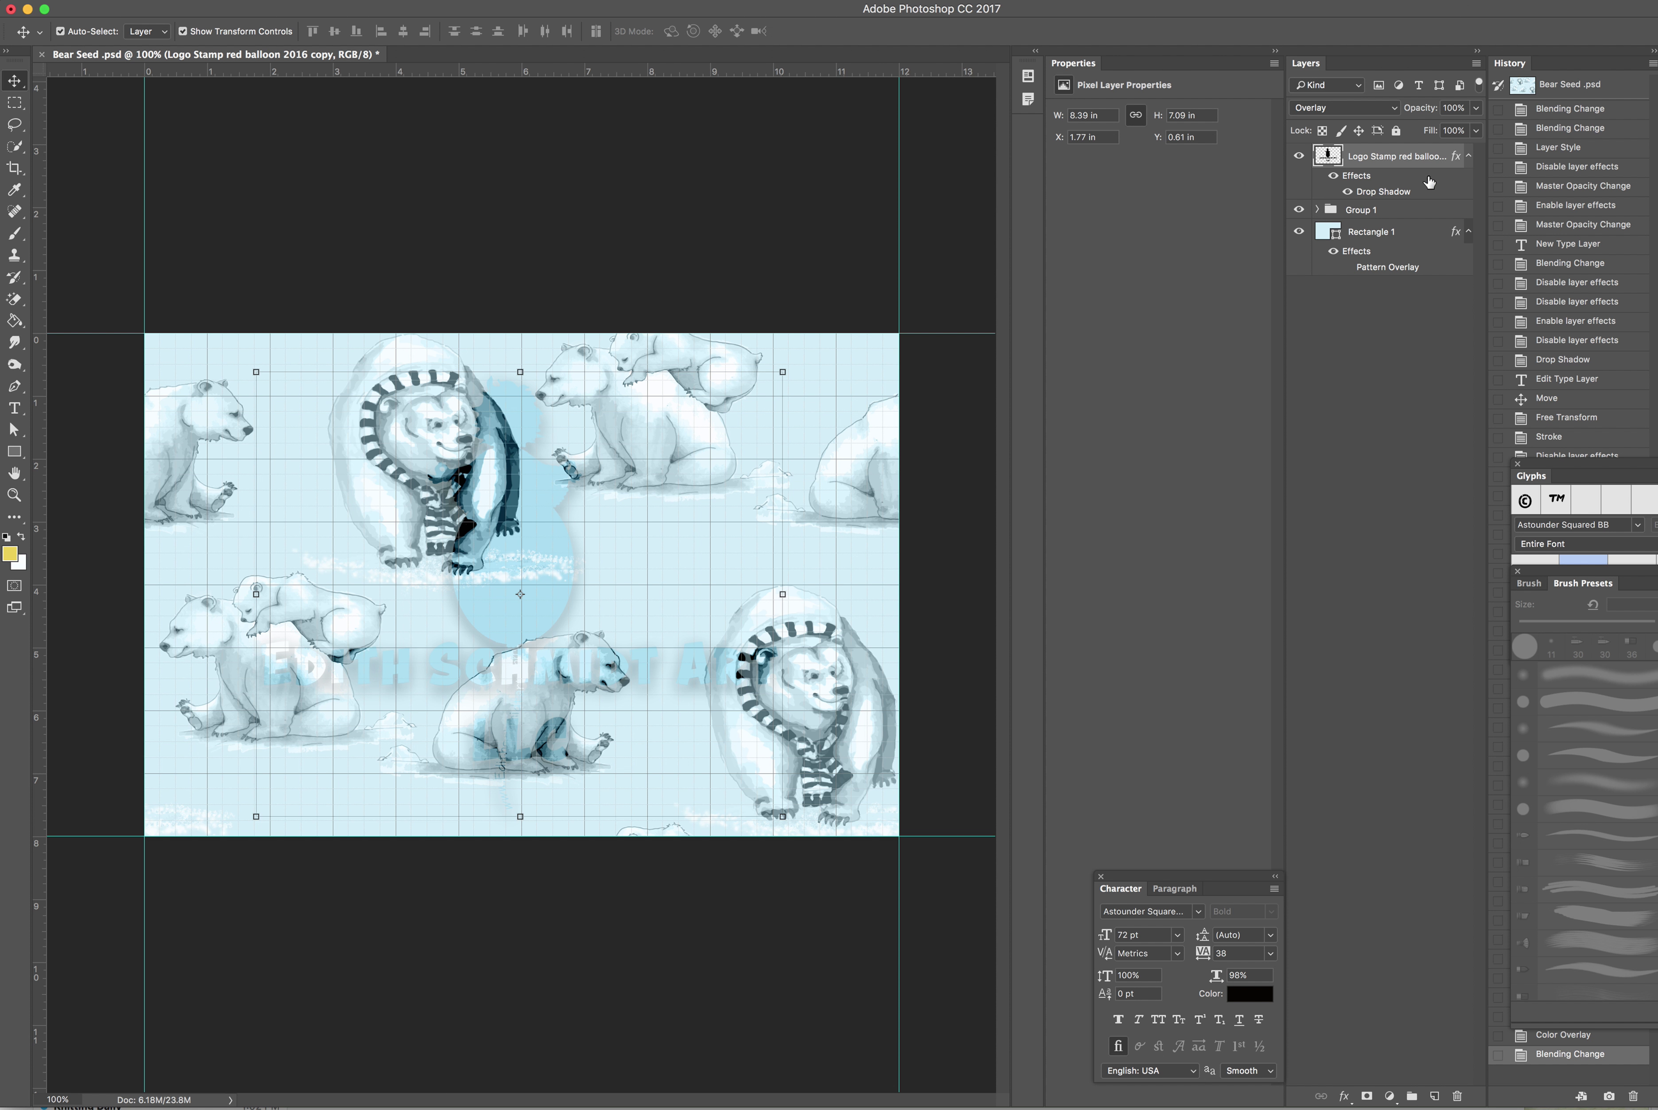
{"action": "double_click", "coordinate": [1446, 188]}
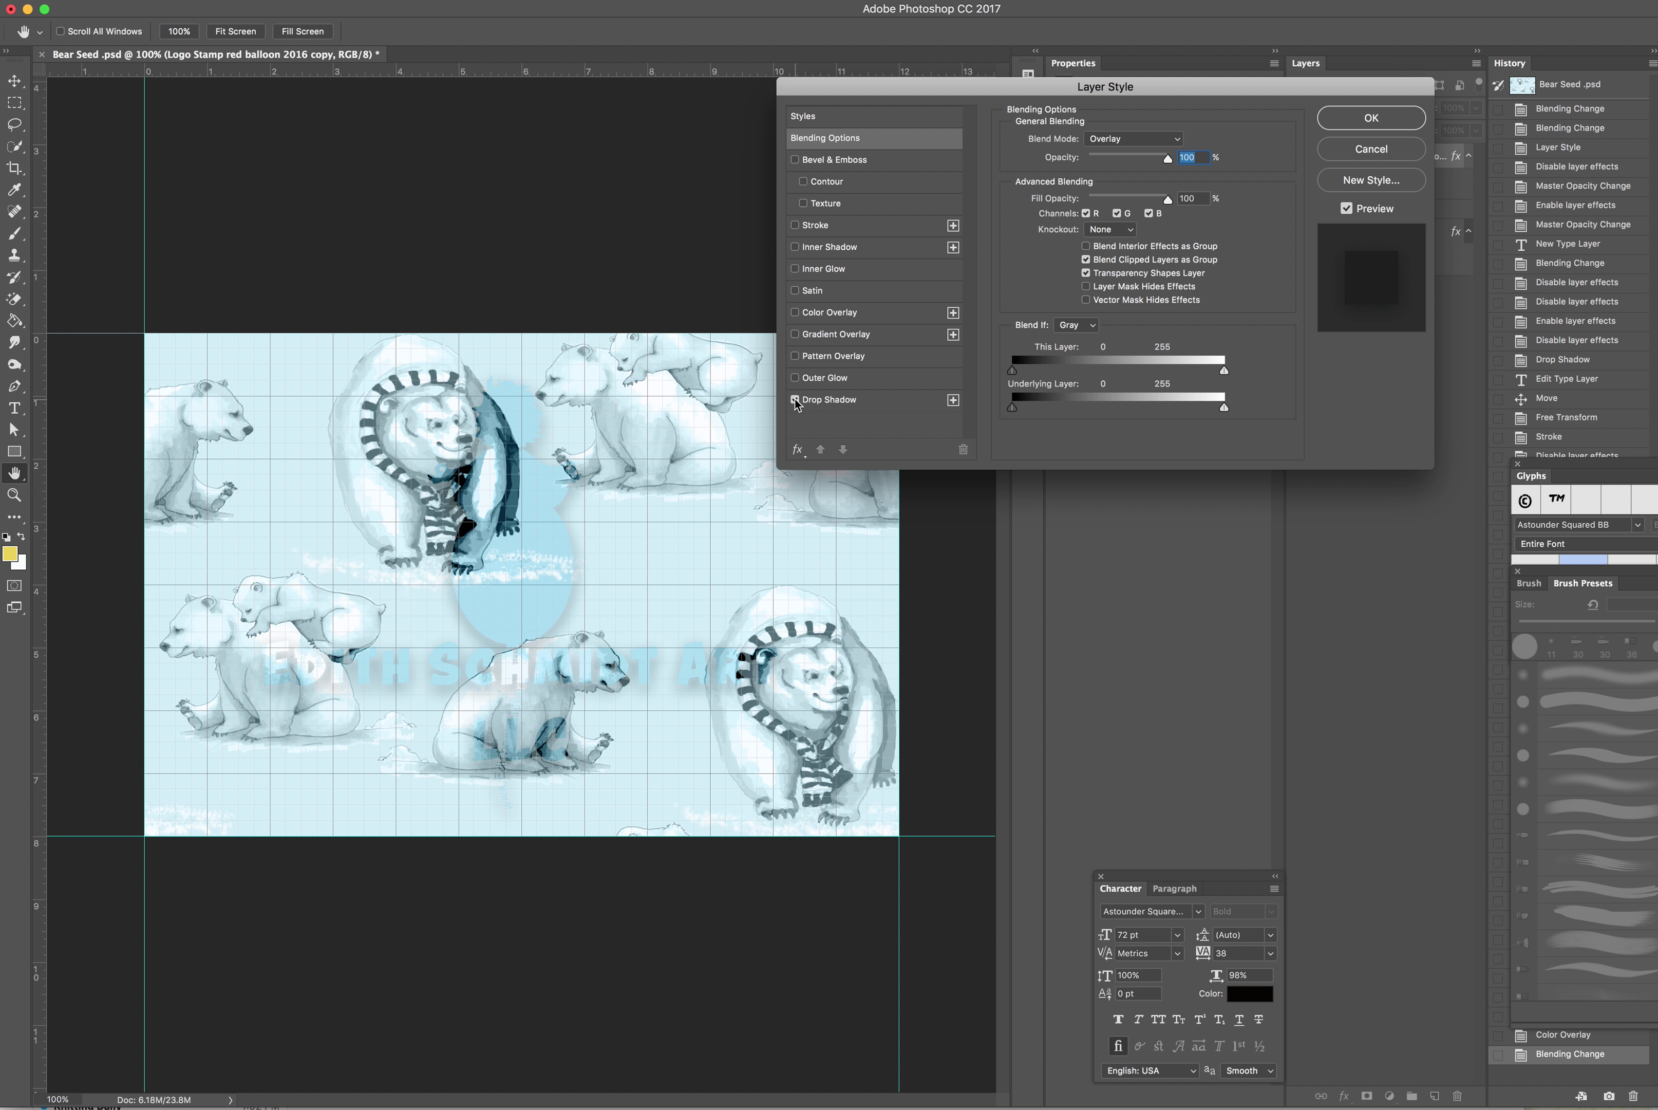
Step: Give the logo a drop shadow of 64% opacity and 13 px size, then deselect the layer
{"action": "left_click", "coordinate": [829, 402]}
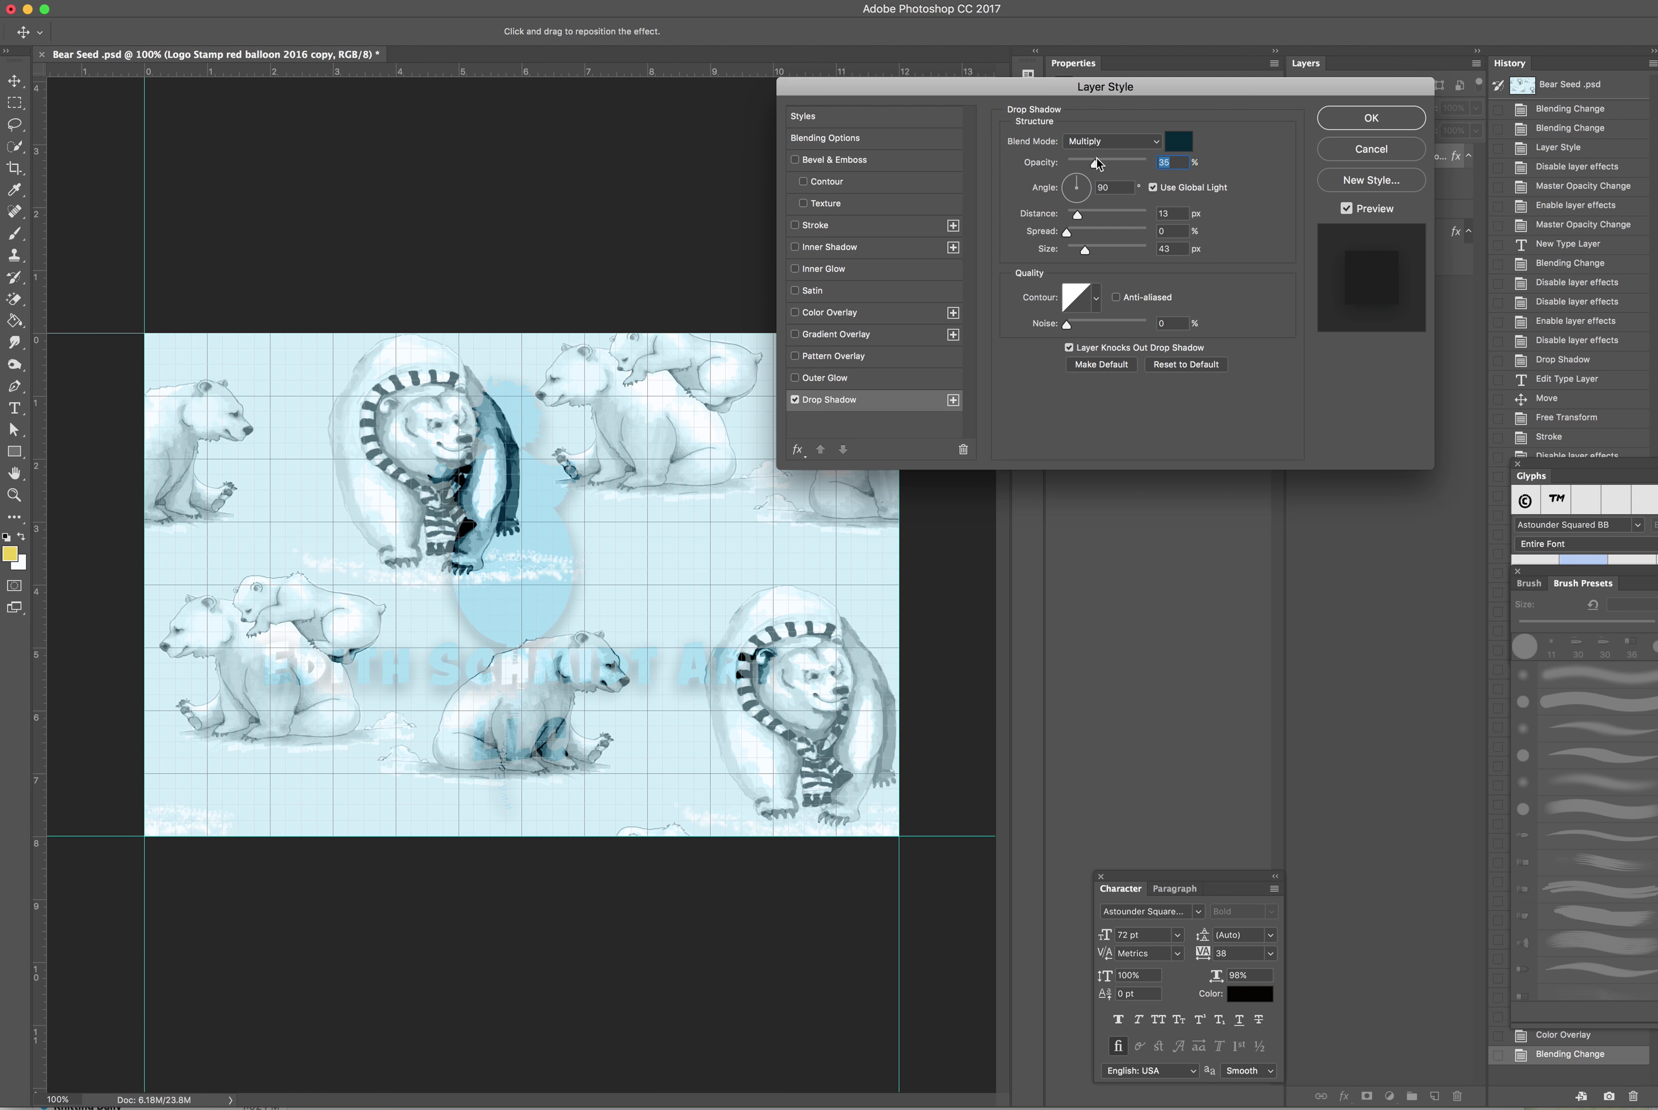
{"action": "left_click_drag", "start_coordinate": [1096, 164], "coordinate": [1119, 166]}
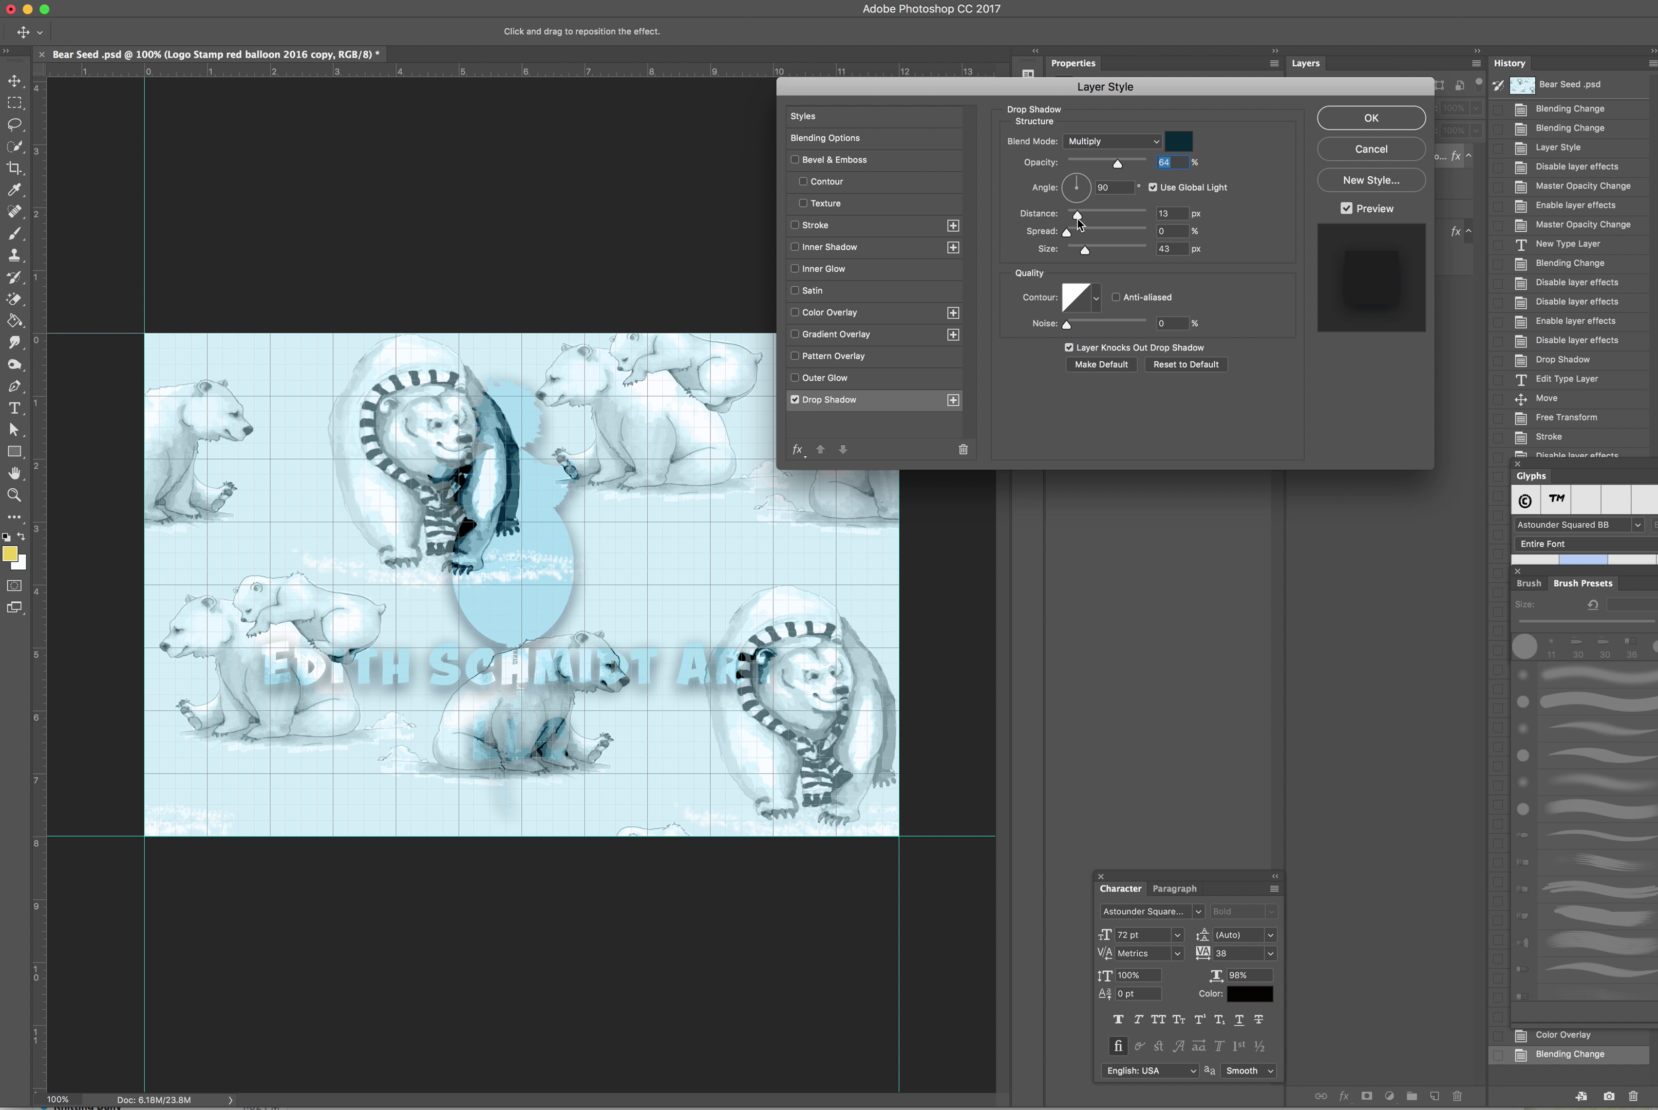
{"action": "mouse_move", "coordinate": [1077, 214]}
{"action": "left_mouse_down"}
{"action": "mouse_move", "coordinate": [1108, 218]}
{"action": "mouse_move", "coordinate": [1077, 220]}
{"action": "mouse_move", "coordinate": [1130, 254]}
{"action": "mouse_move", "coordinate": [1076, 251]}
{"action": "left_mouse_up"}
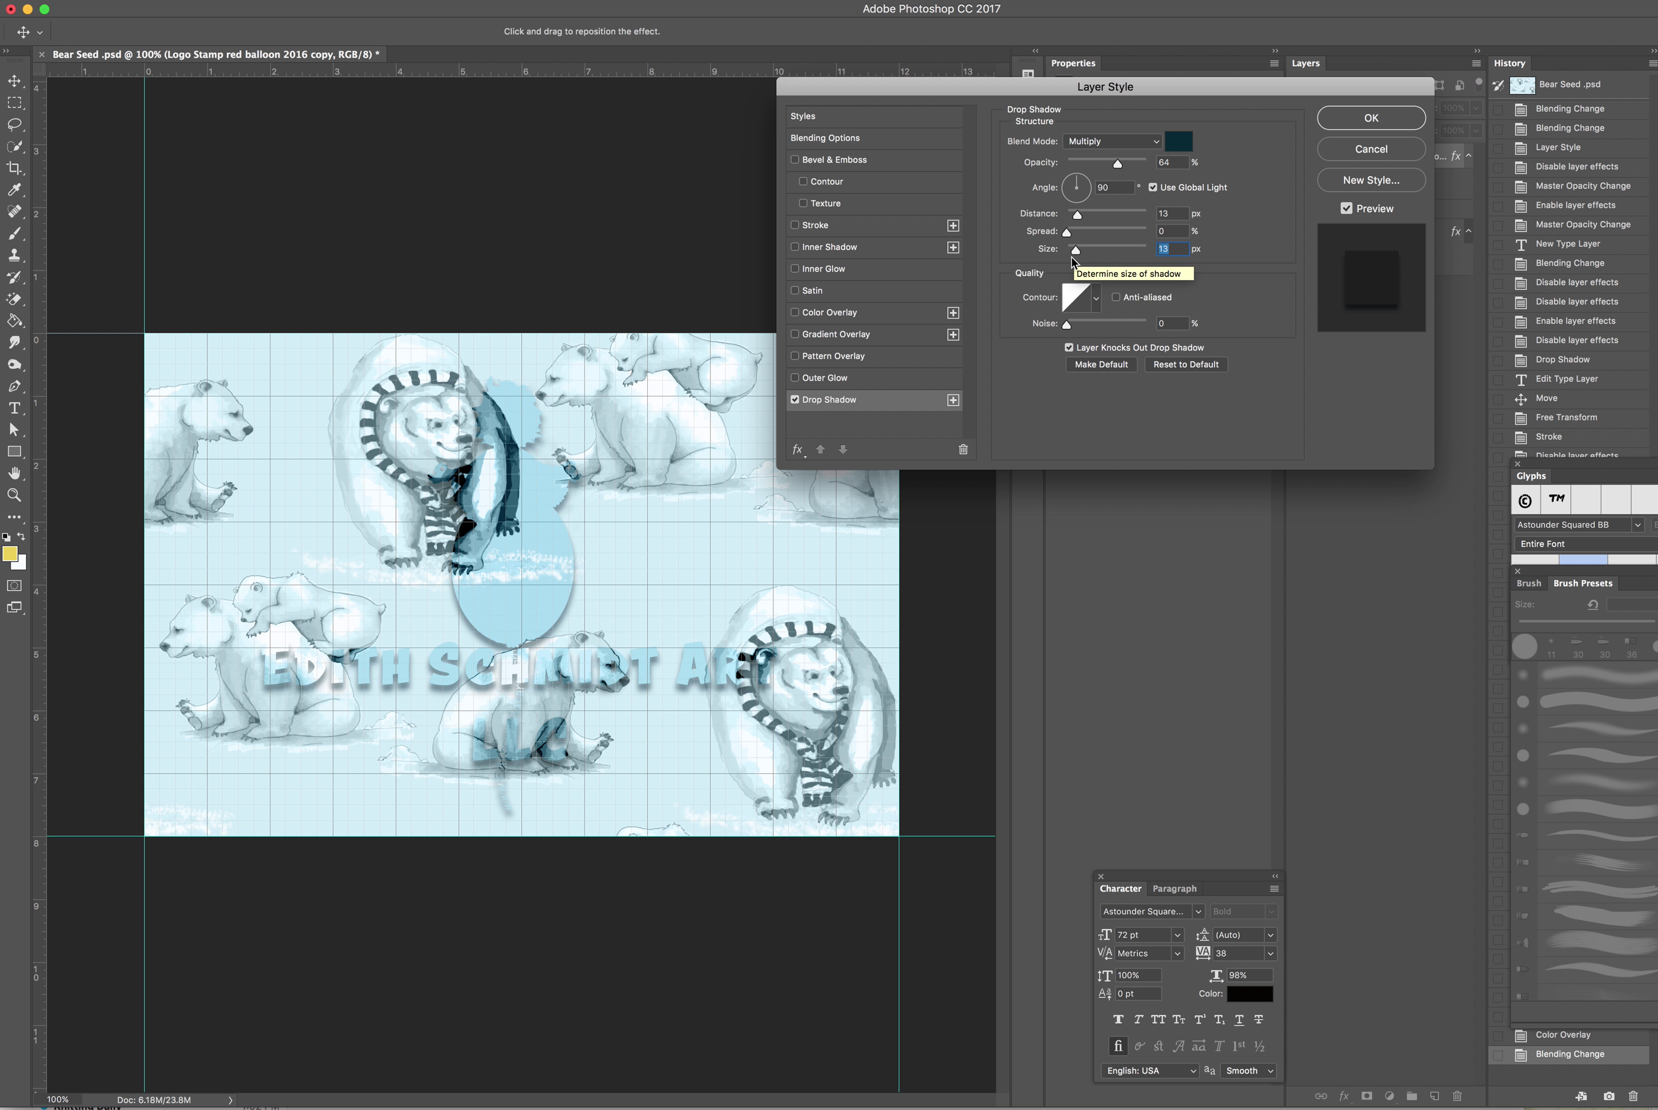
{"action": "left_click", "coordinate": [1402, 120]}
{"action": "left_click", "coordinate": [1365, 360]}
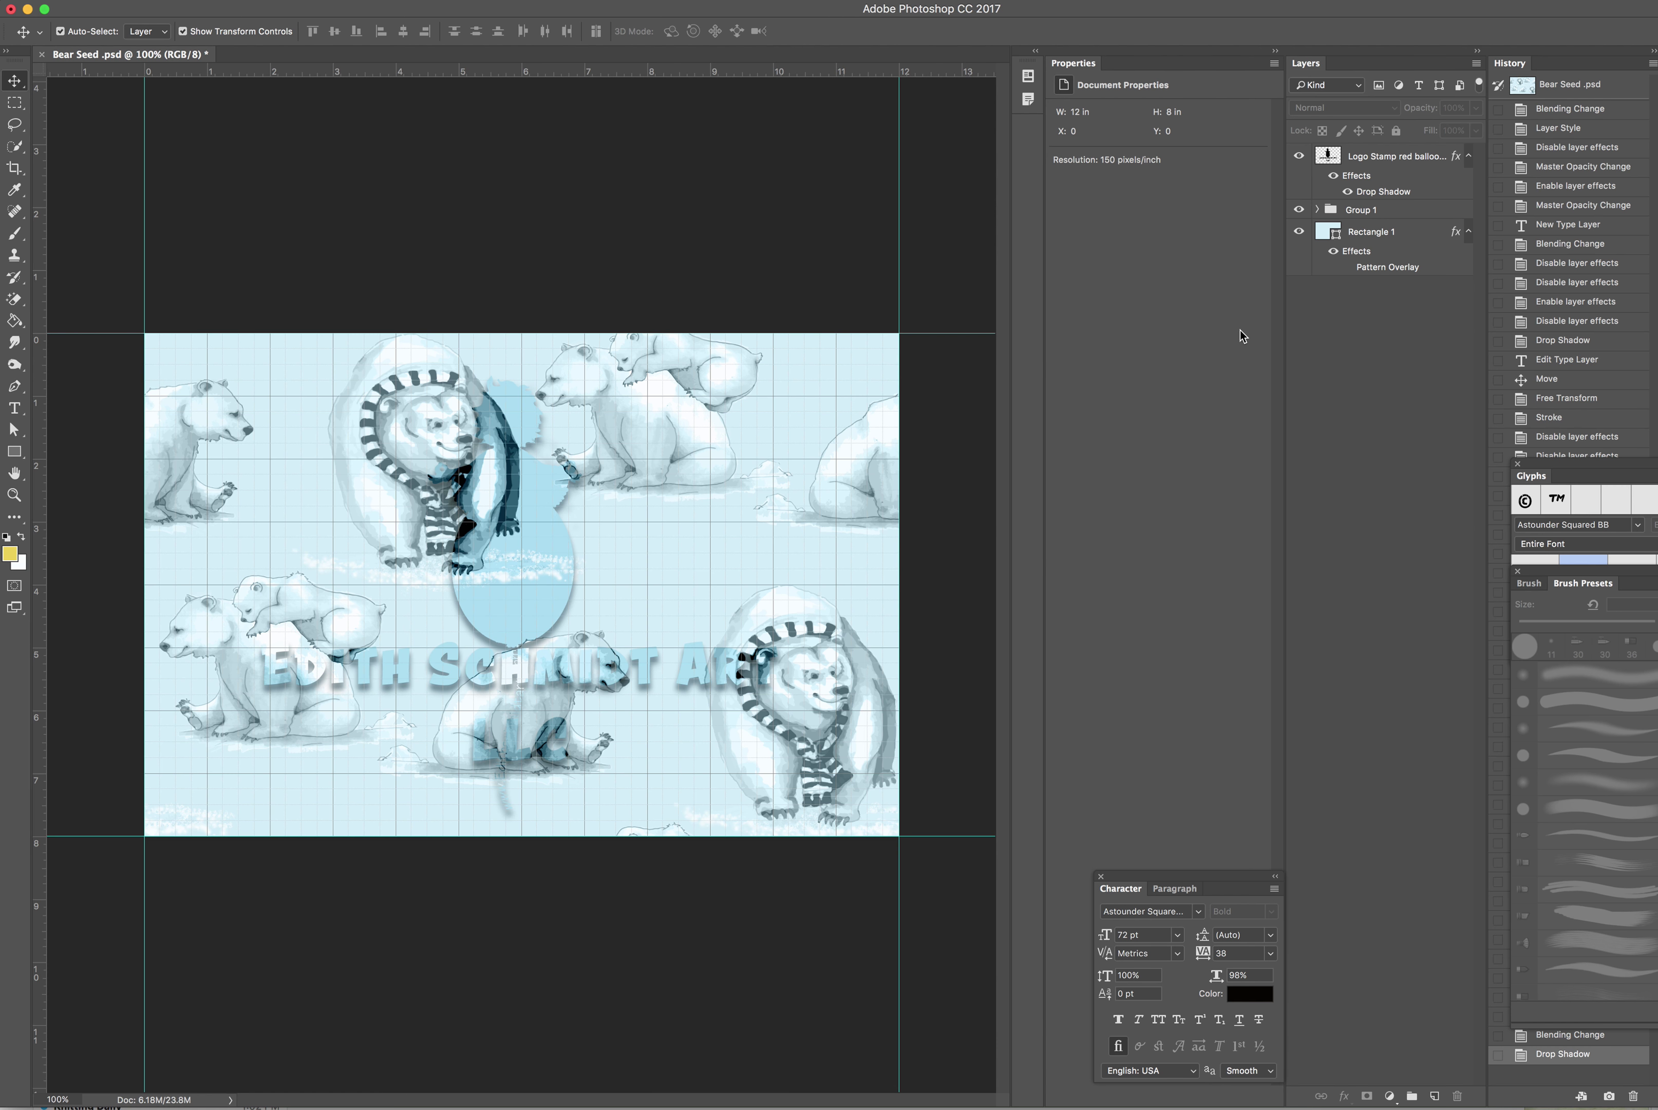
{"action": "left_click", "coordinate": [1299, 233]}
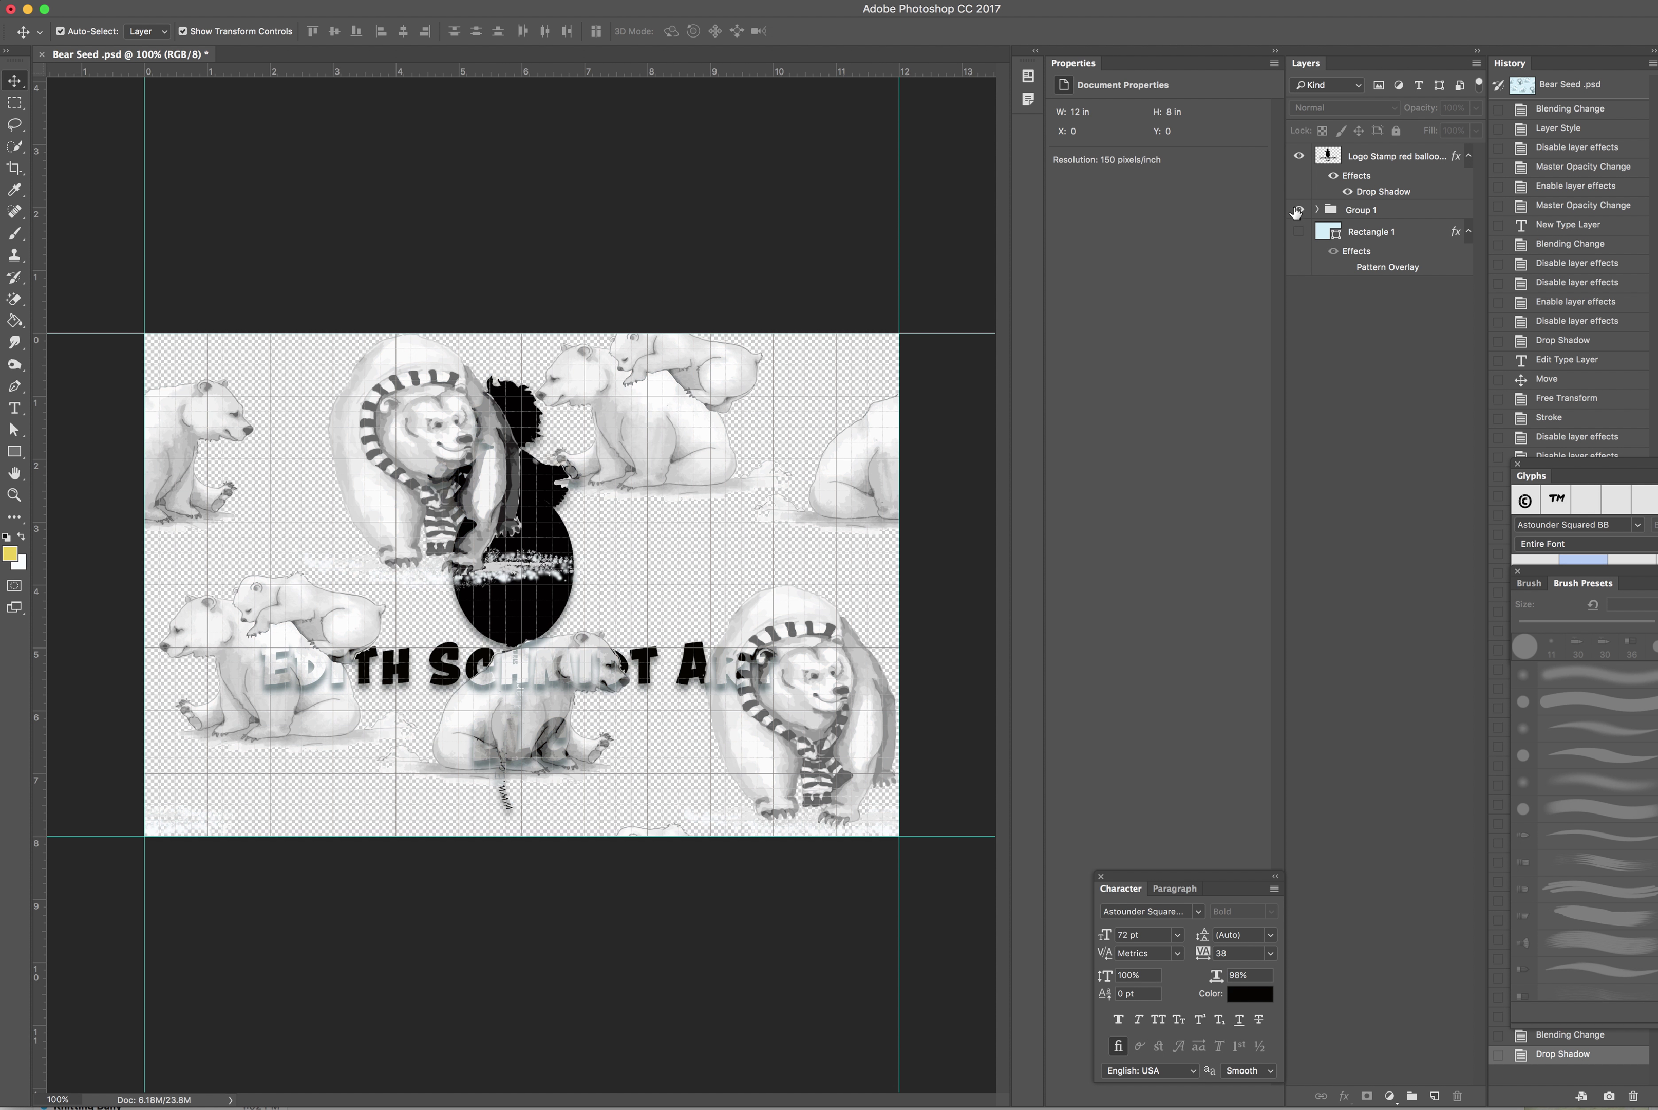
{"action": "left_click", "coordinate": [1298, 209]}
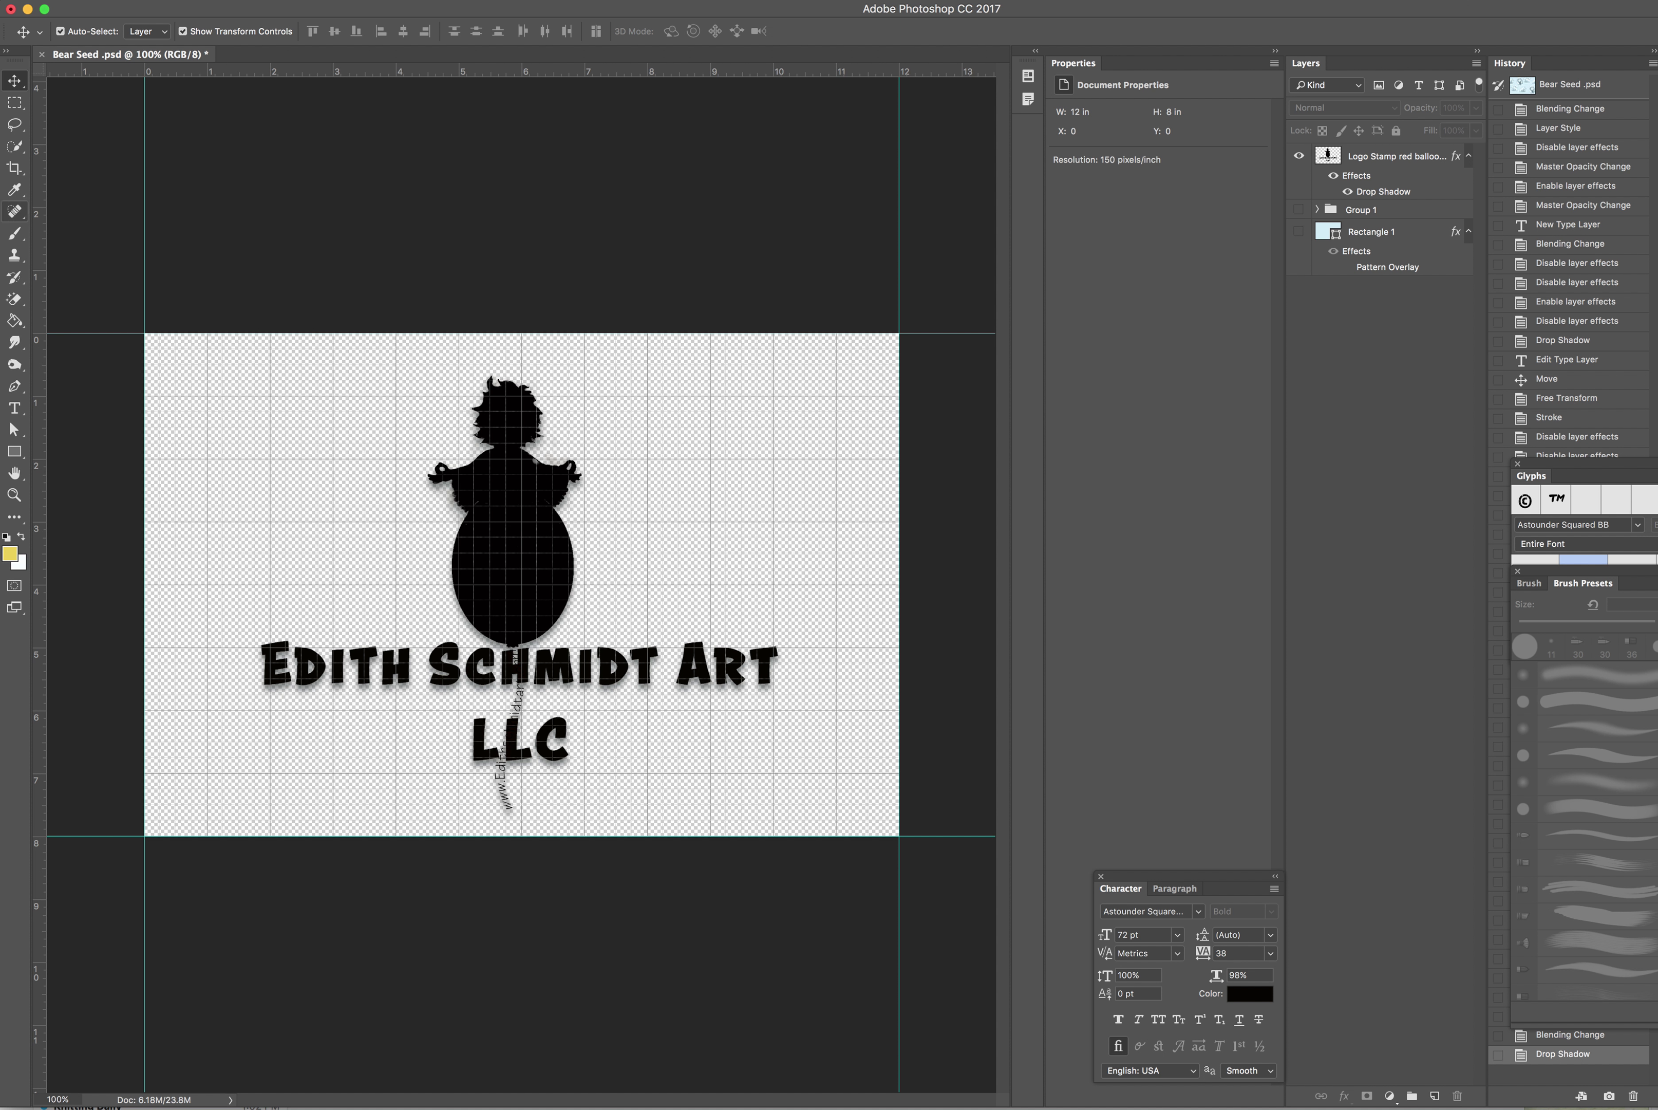
{"action": "left_click", "coordinate": [14, 0]}
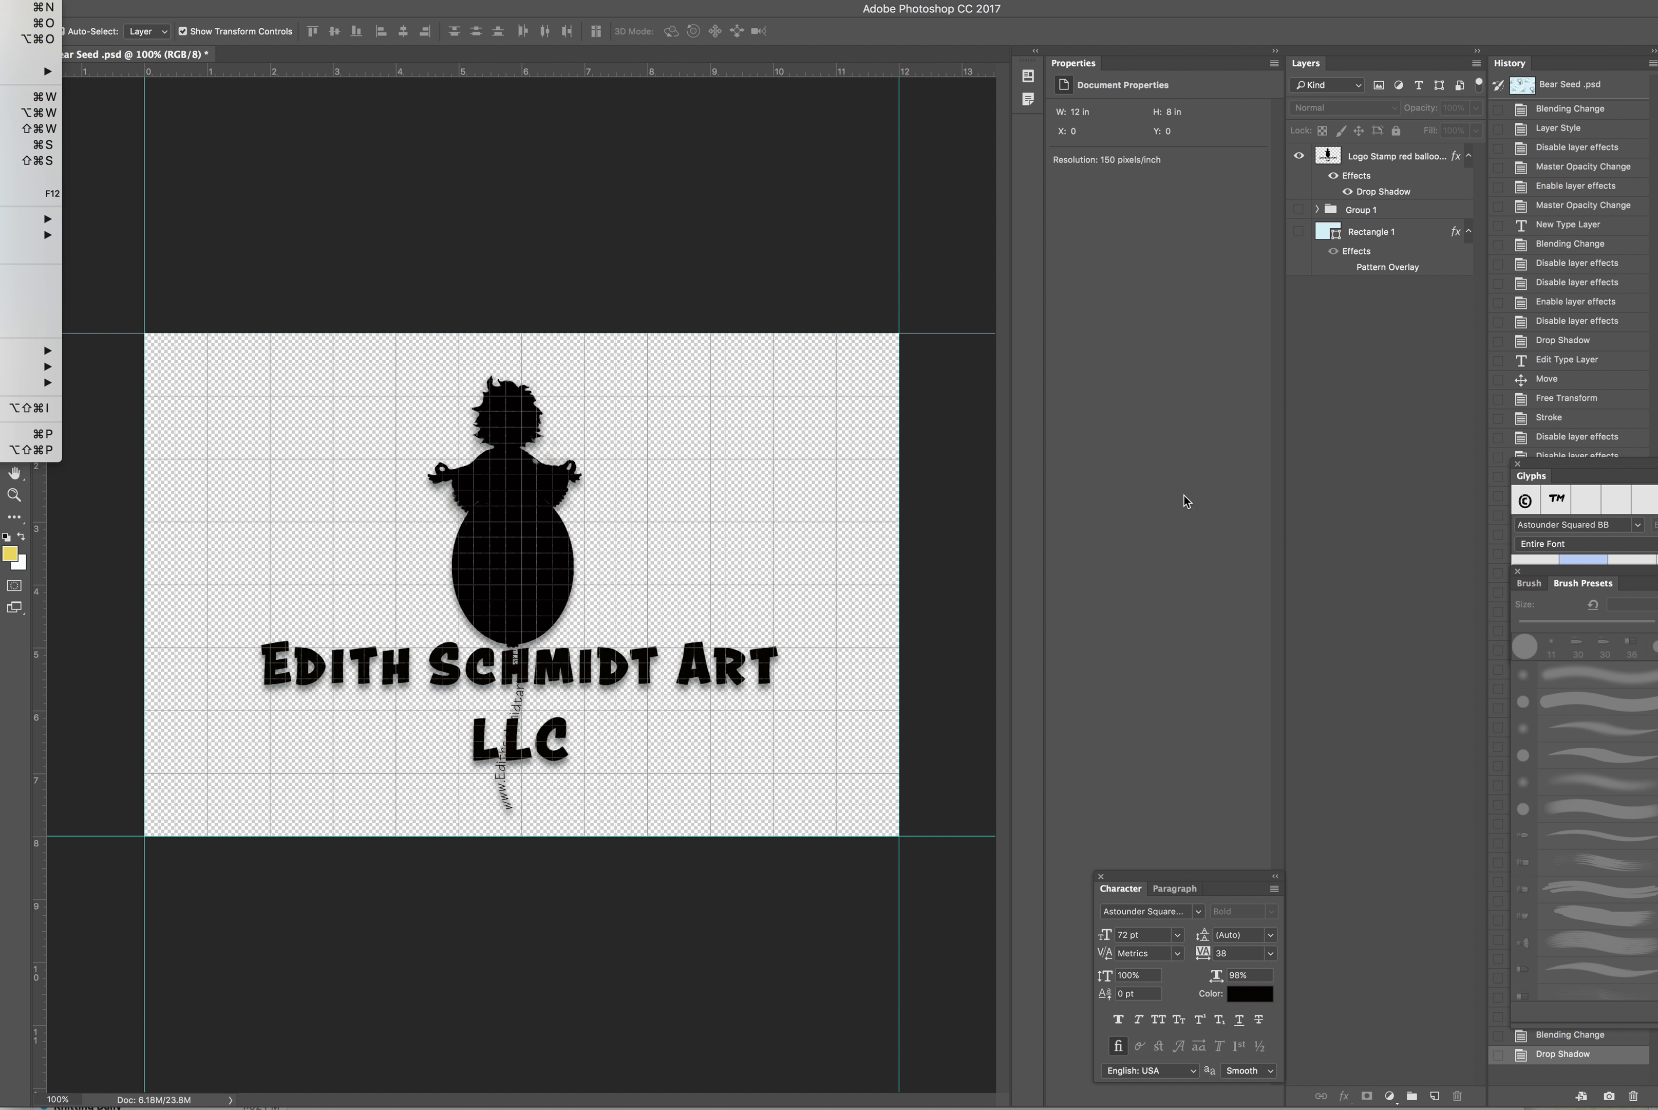
{"action": "left_click", "coordinate": [1185, 499]}
{"action": "left_click", "coordinate": [1299, 232]}
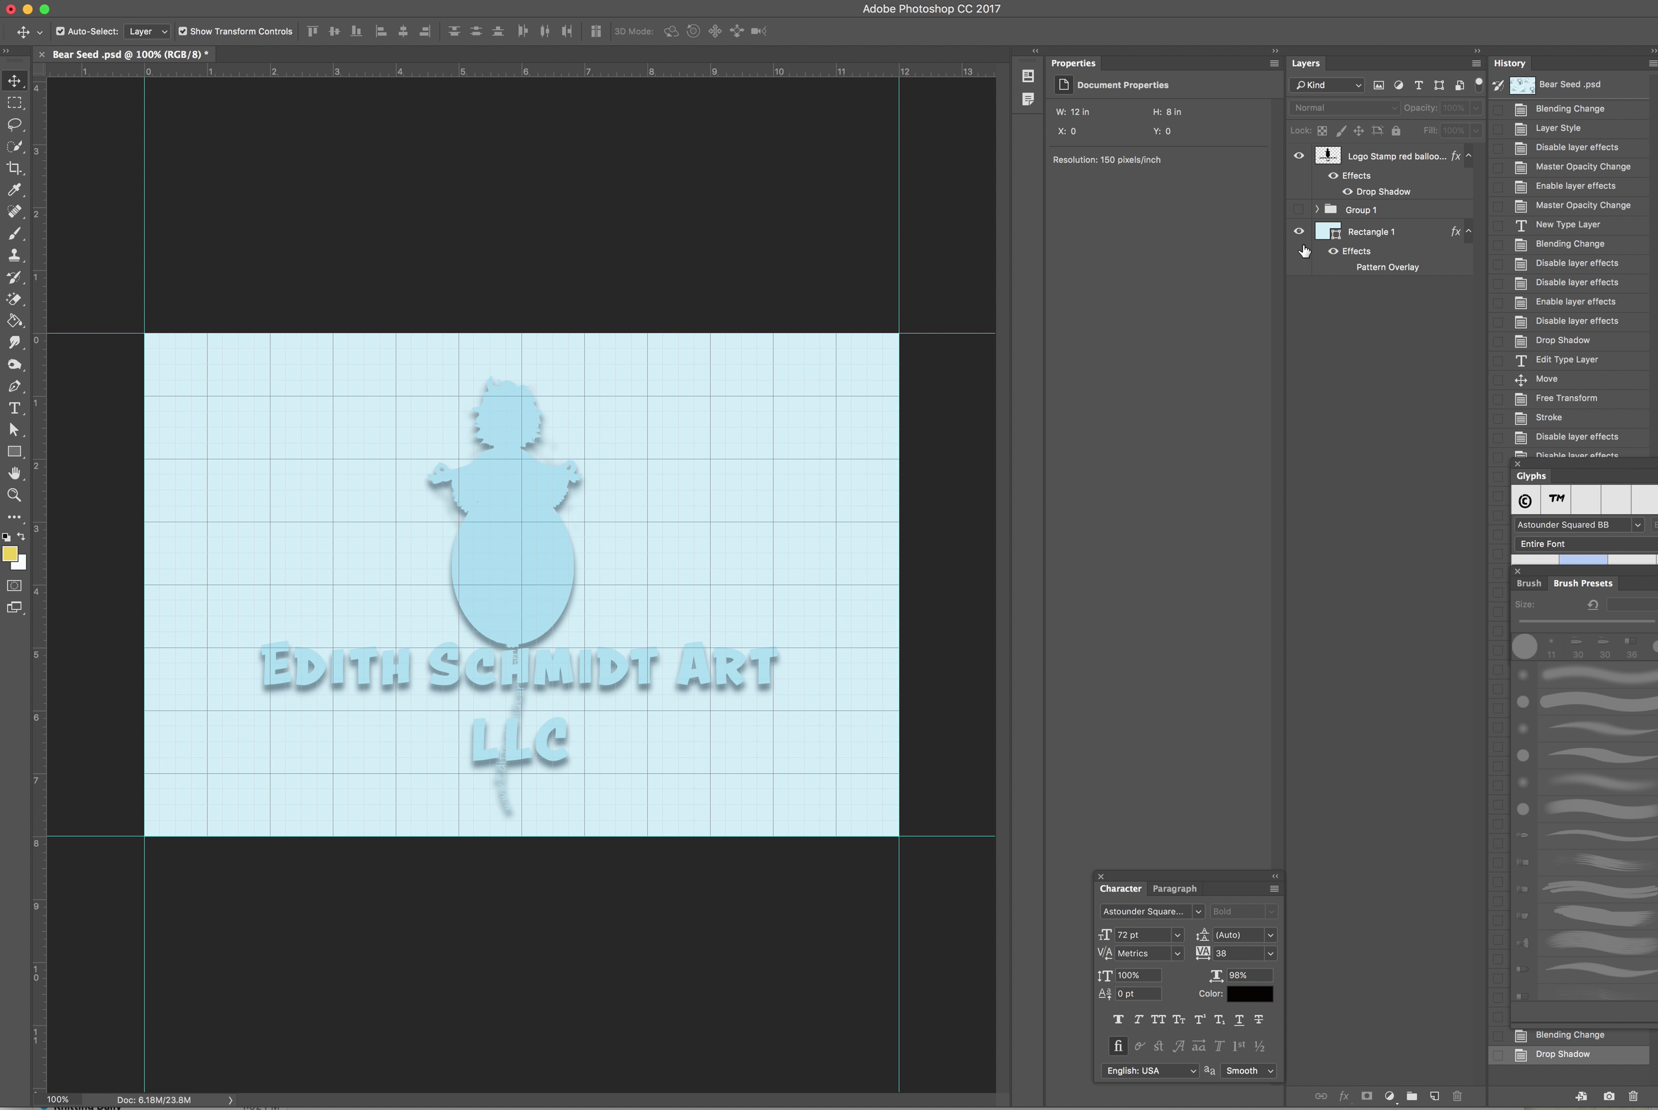
{"action": "left_click", "coordinate": [1298, 209]}
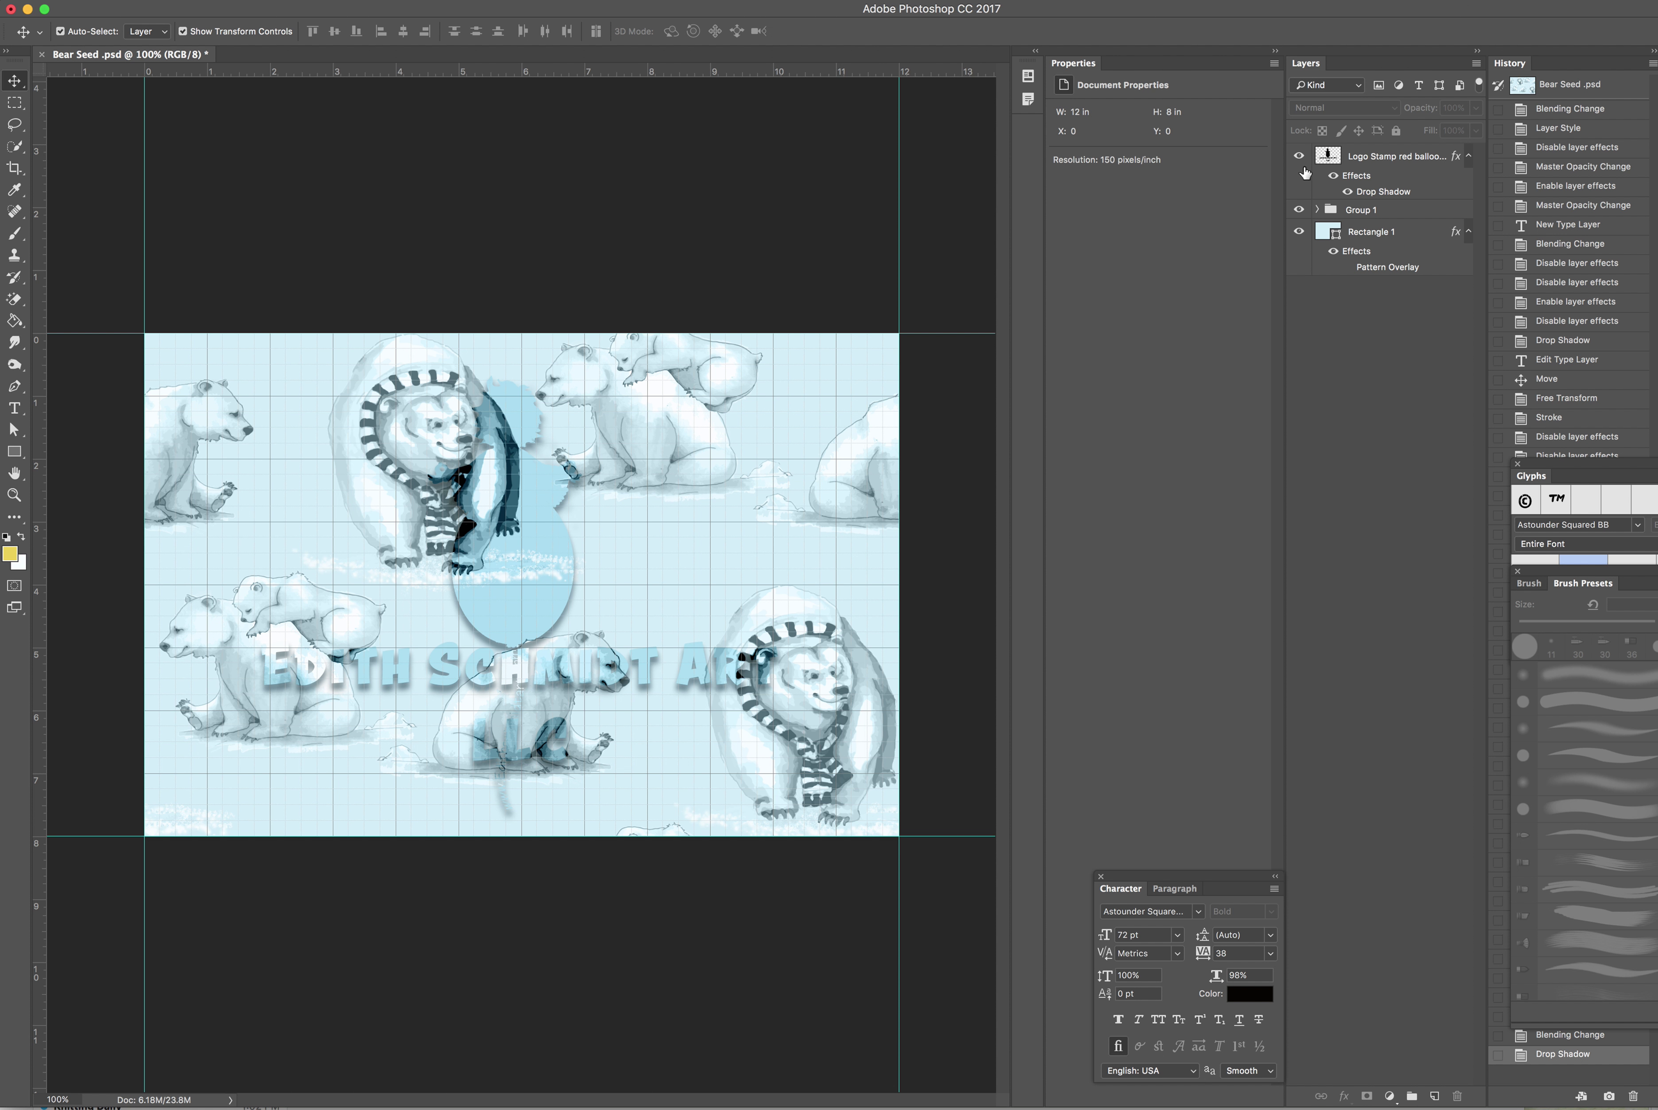
Step: Set the Logo Stamp layer to Normal blending and lower its Fill to 41%
{"action": "left_click", "coordinate": [1382, 158]}
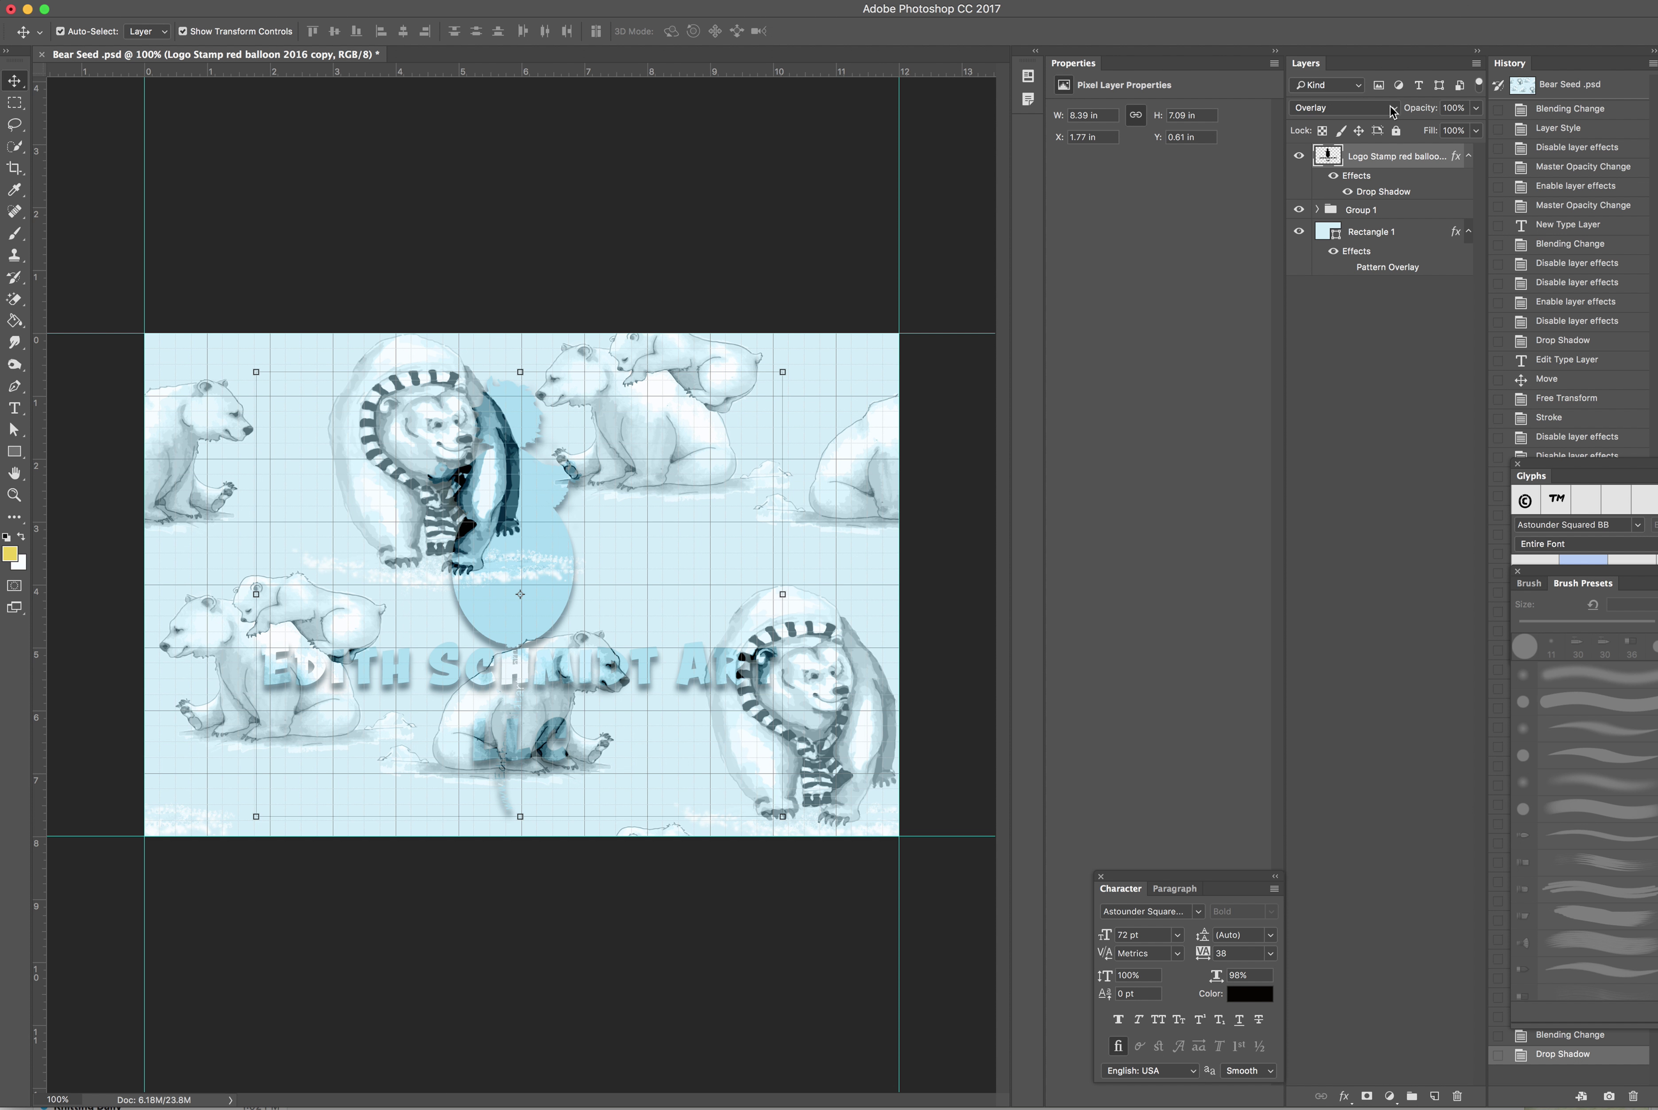
{"action": "left_click", "coordinate": [1392, 108]}
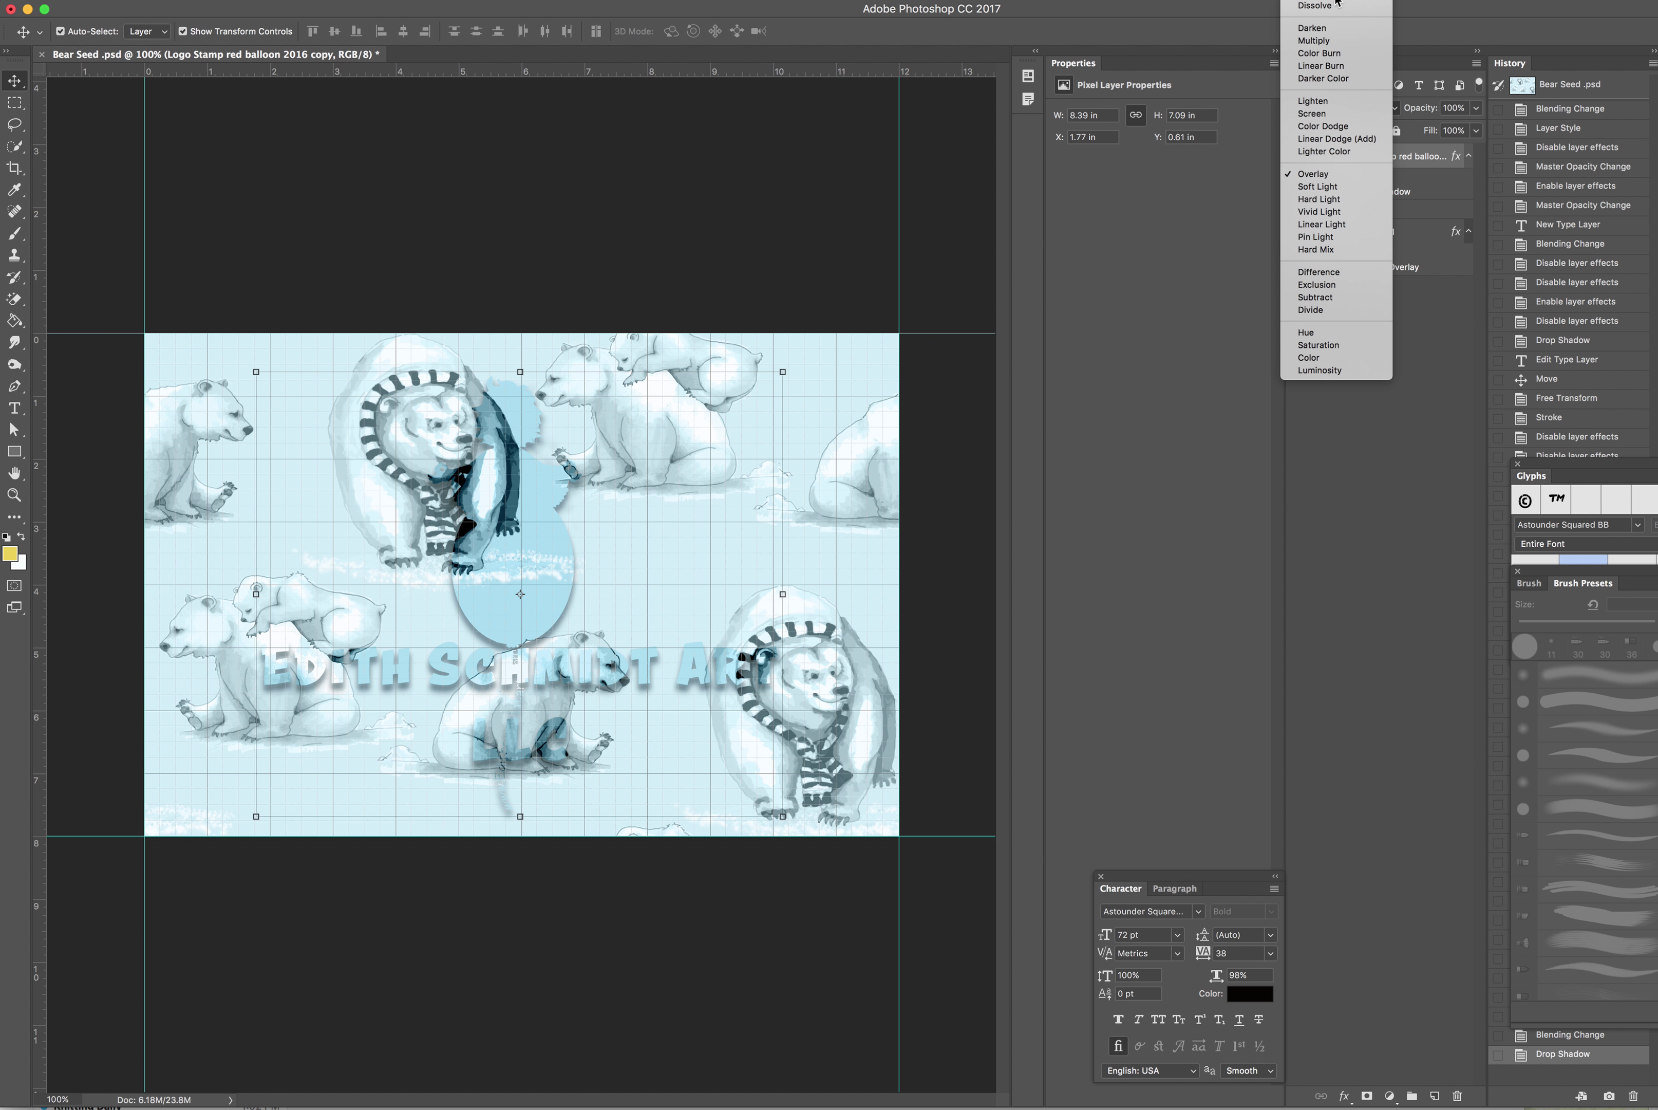
{"action": "left_click", "coordinate": [1337, 4]}
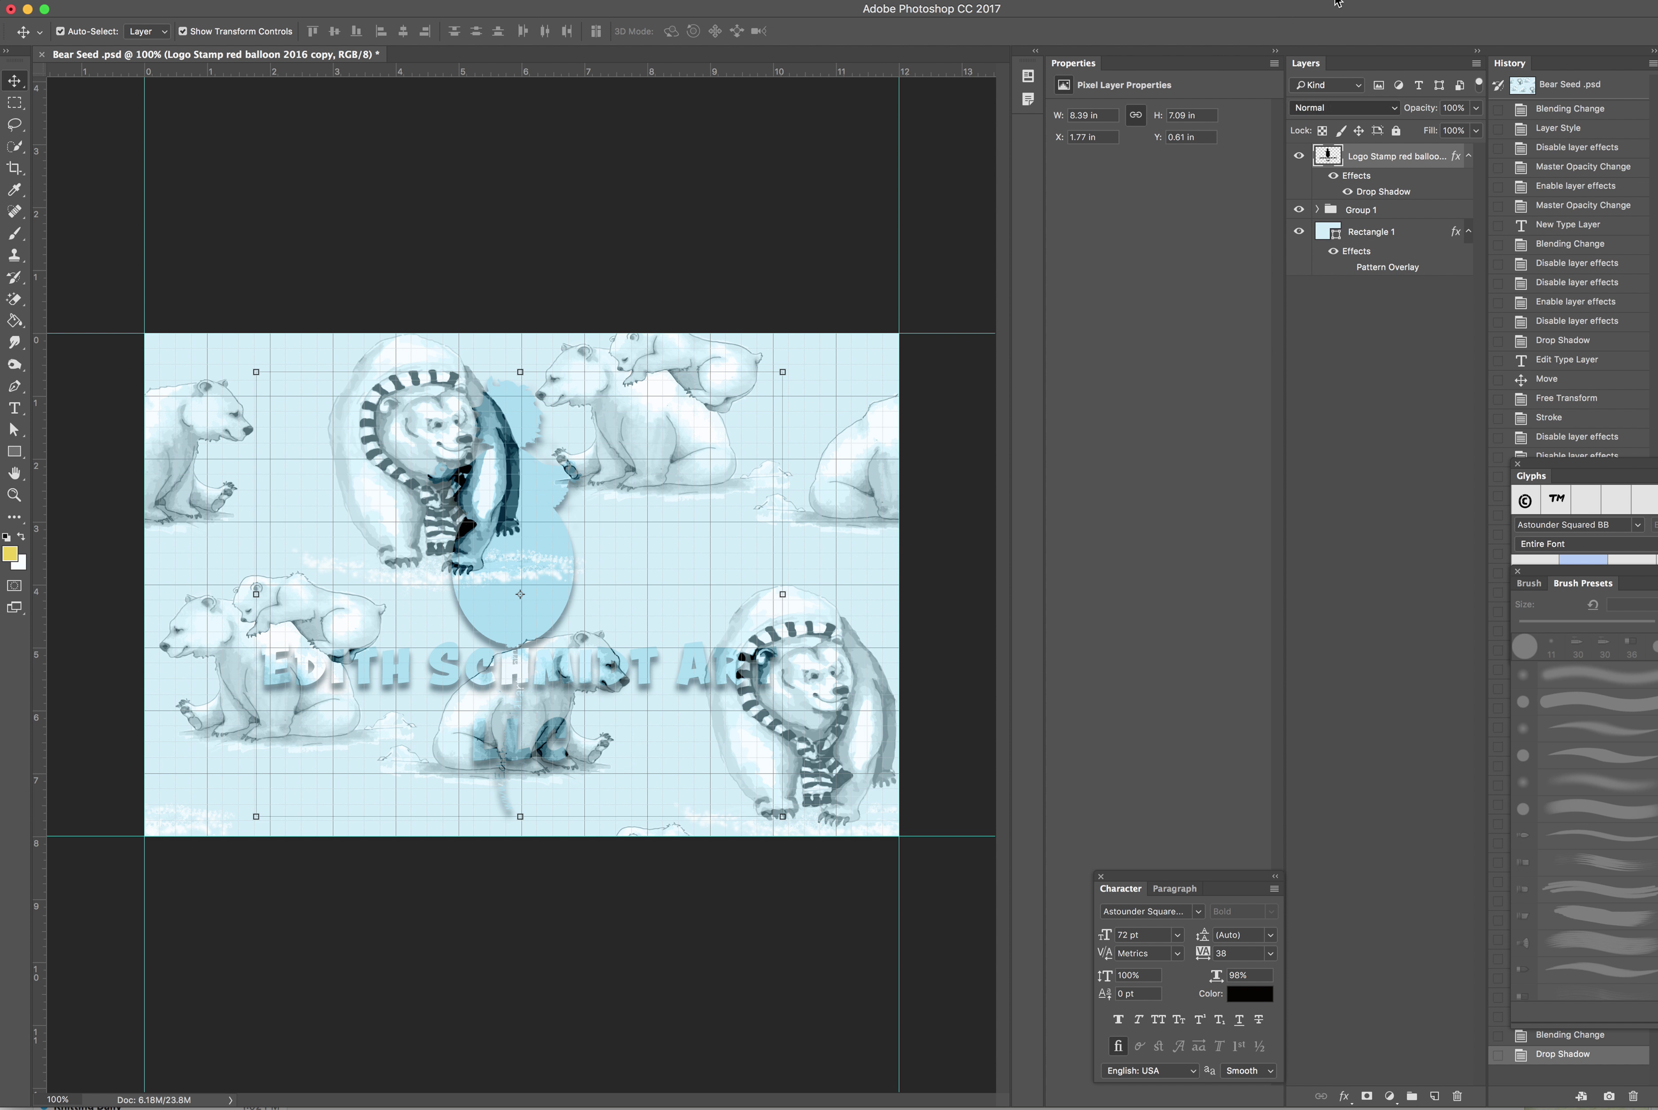
{"action": "left_click", "coordinate": [1476, 130]}
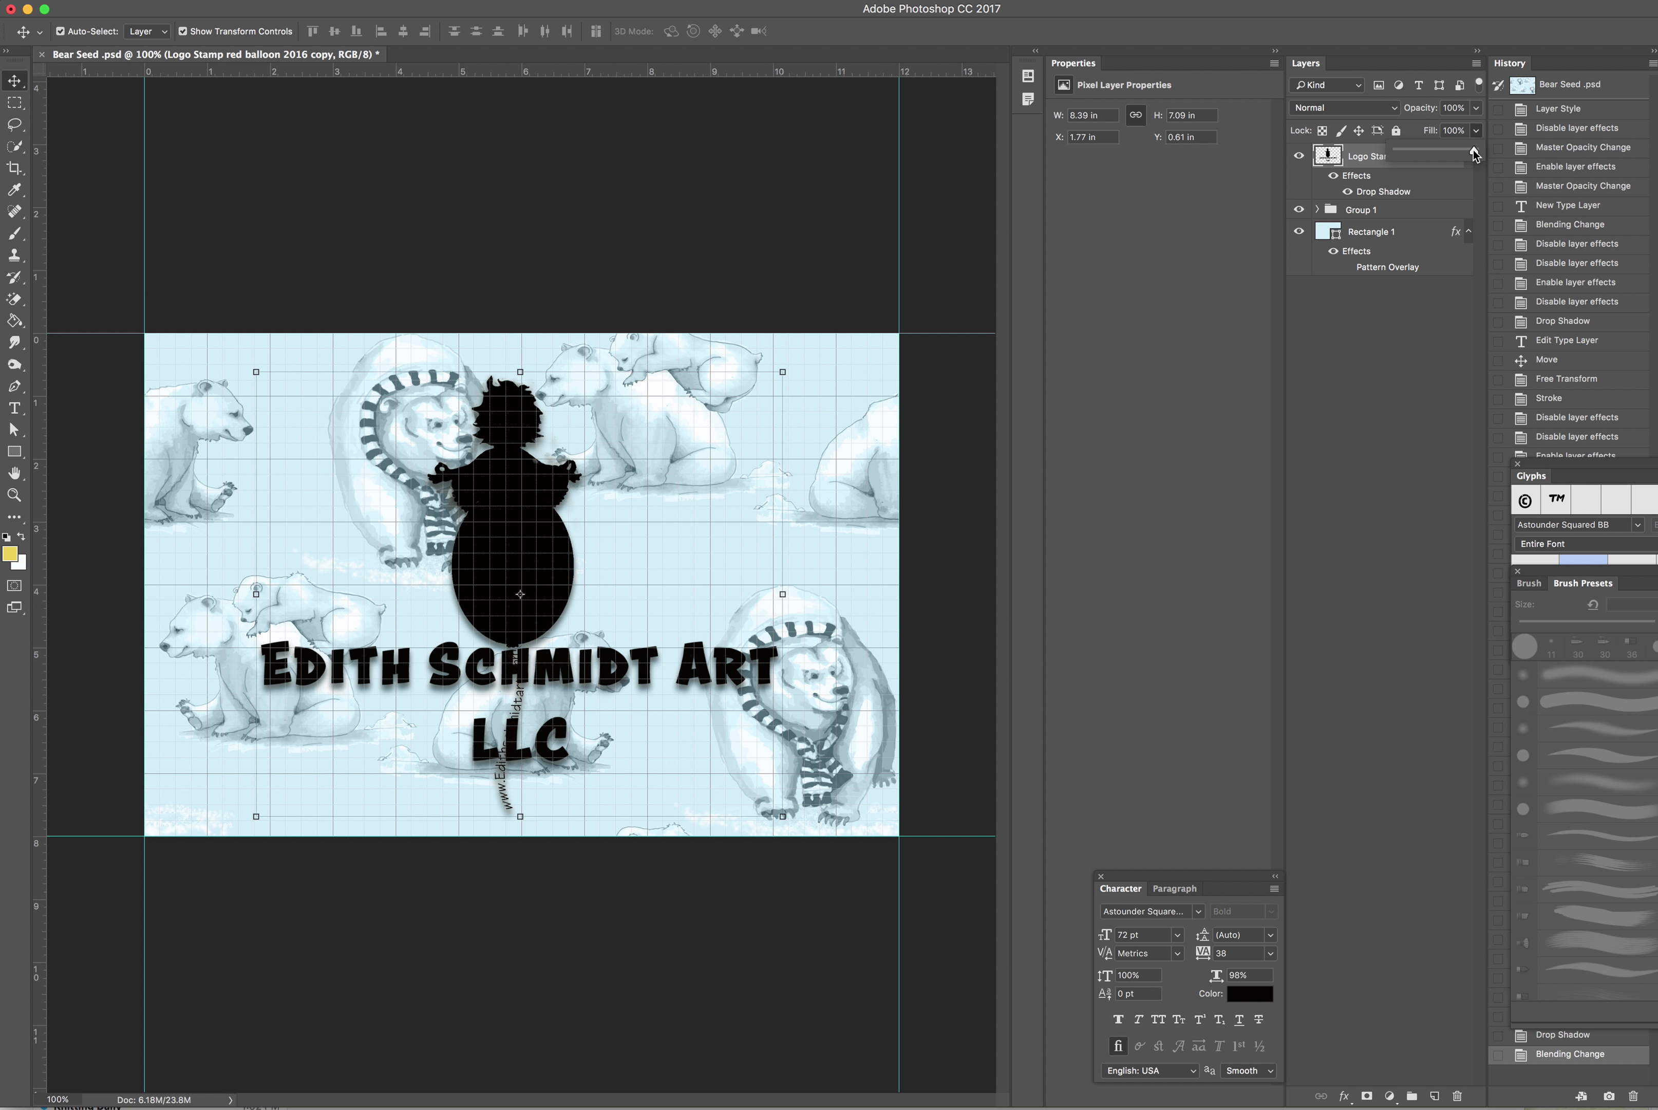
{"action": "mouse_move", "coordinate": [1475, 152]}
{"action": "left_mouse_down"}
{"action": "mouse_move", "coordinate": [1416, 155]}
{"action": "mouse_move", "coordinate": [1438, 132]}
{"action": "mouse_move", "coordinate": [1480, 134]}
{"action": "left_mouse_up"}
{"action": "left_click", "coordinate": [1477, 108]}
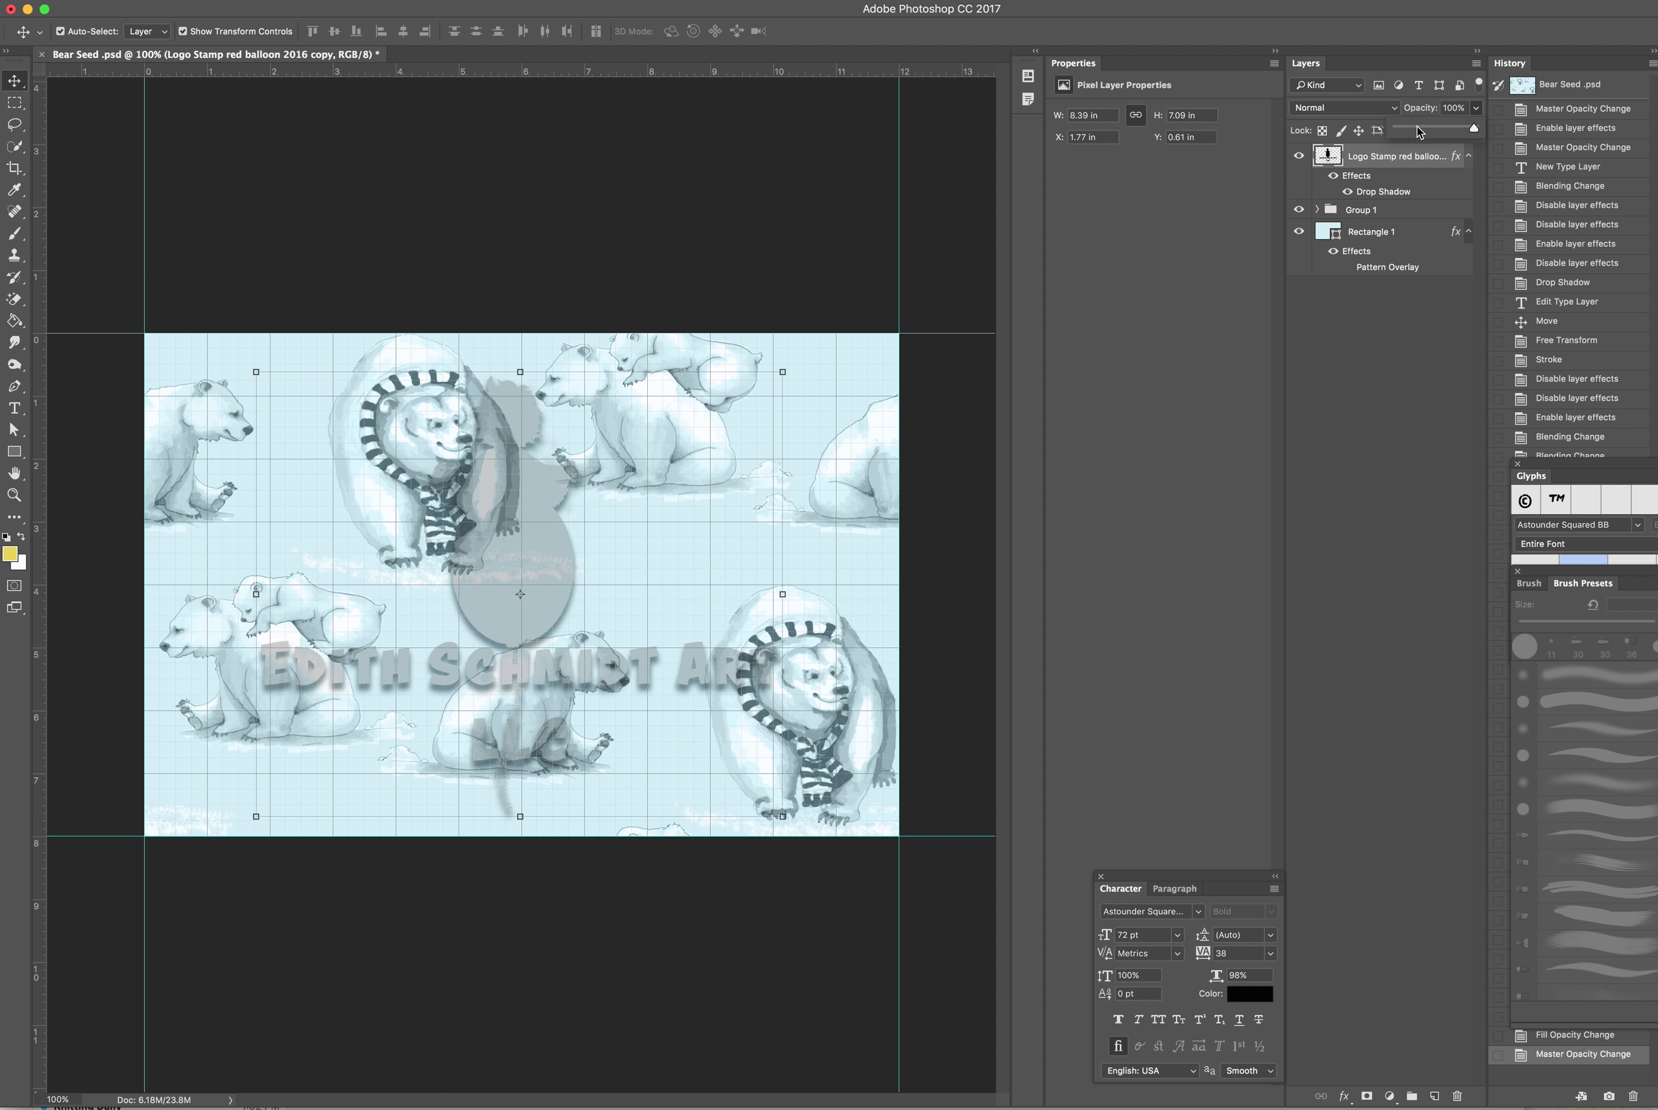
{"action": "left_click", "coordinate": [1416, 419]}
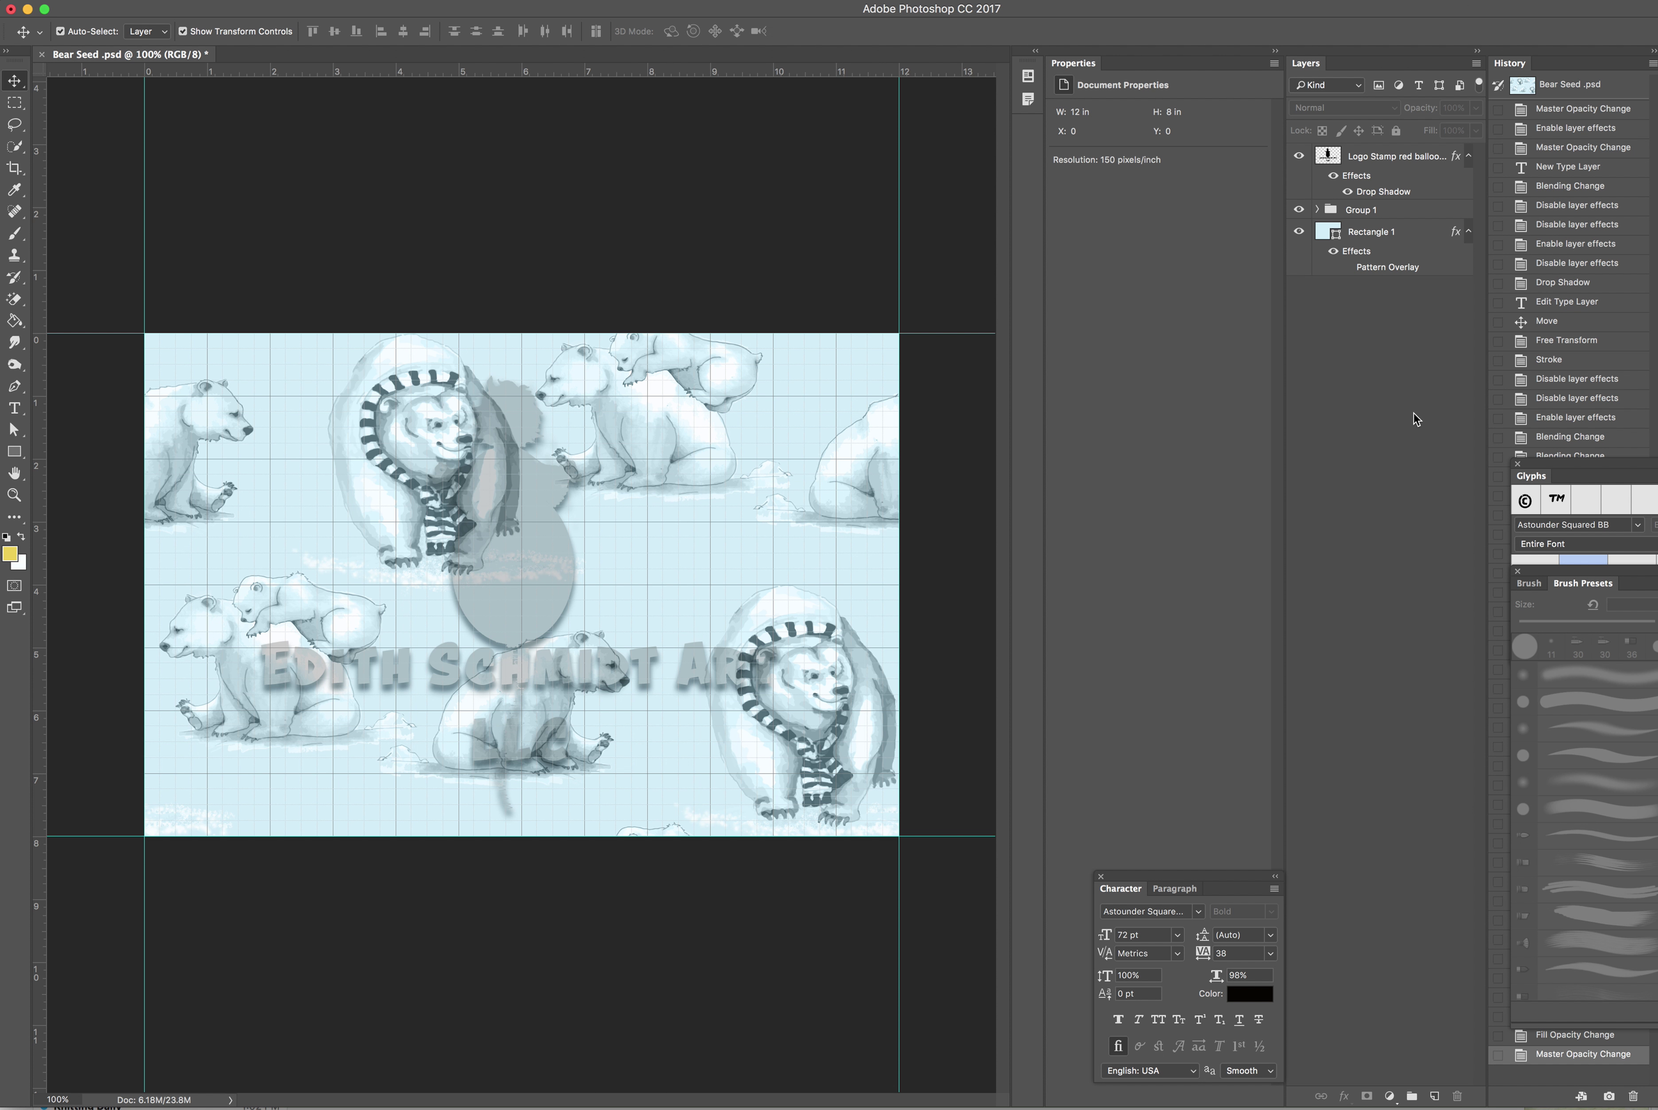